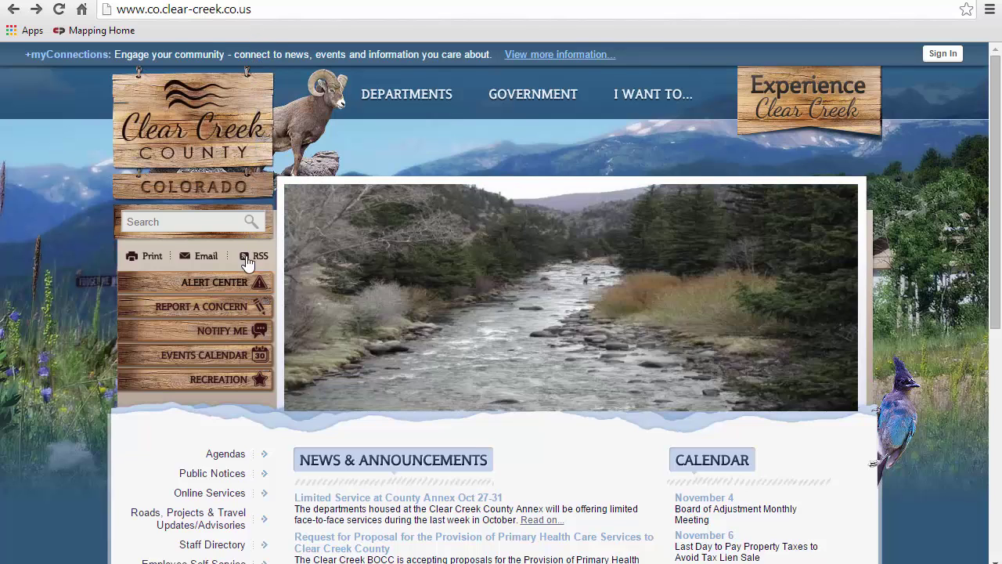
# - Open ClearMap (new) from the county's online services and proceed to the external site
pyautogui.click(227, 499)
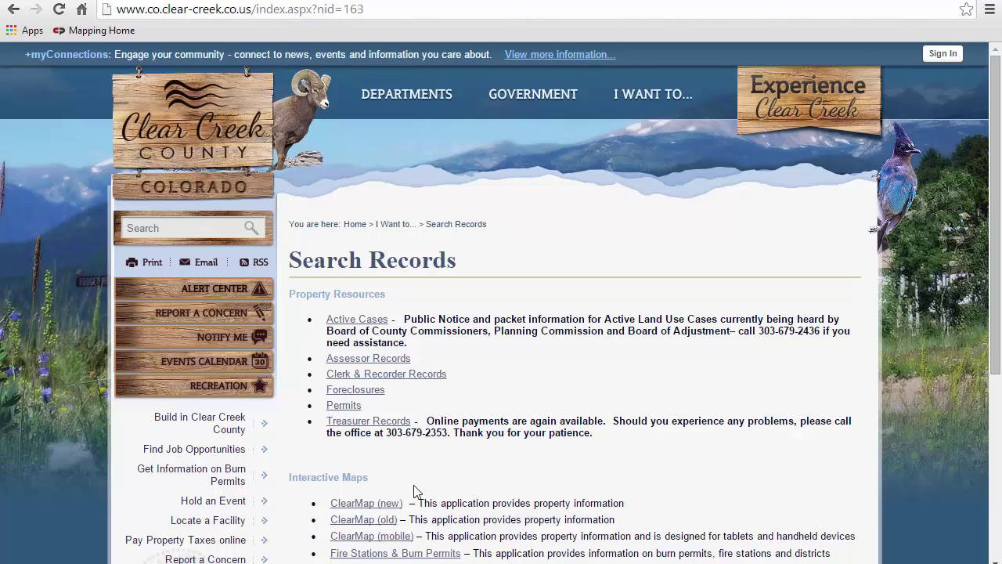
pyautogui.click(356, 510)
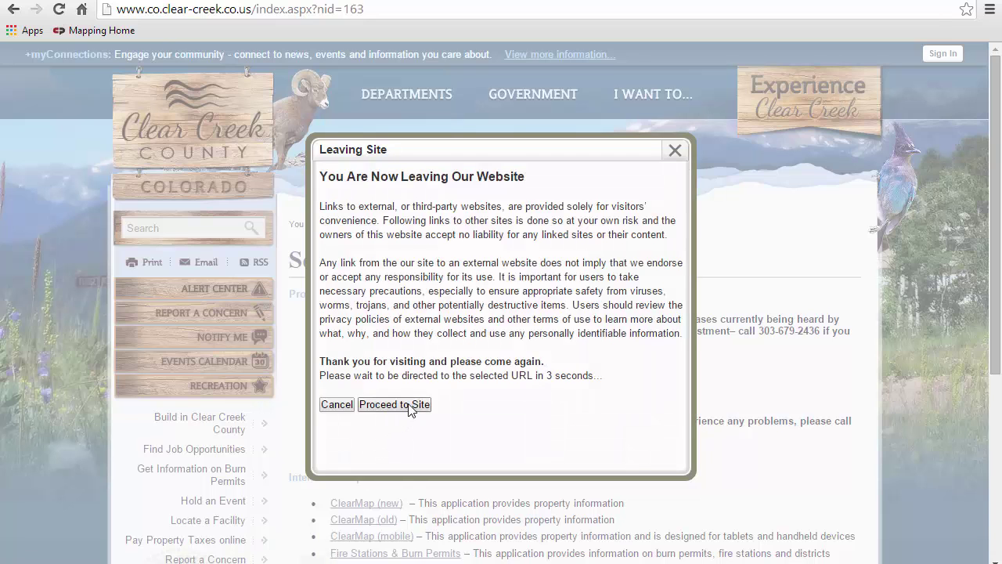
pyautogui.click(409, 405)
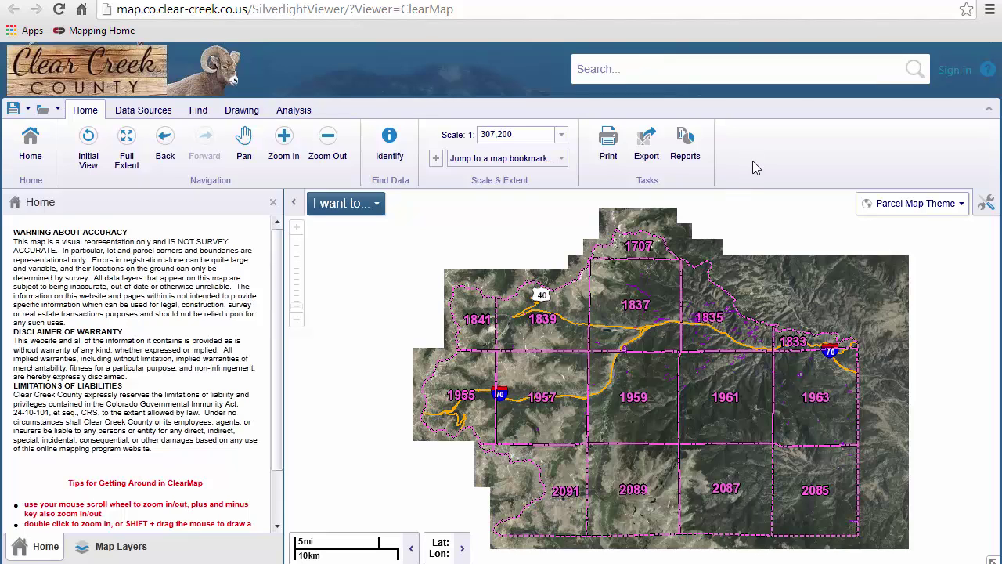
# - Hide and restore the map toolbar, and collapse and expand the side panel
pyautogui.click(988, 205)
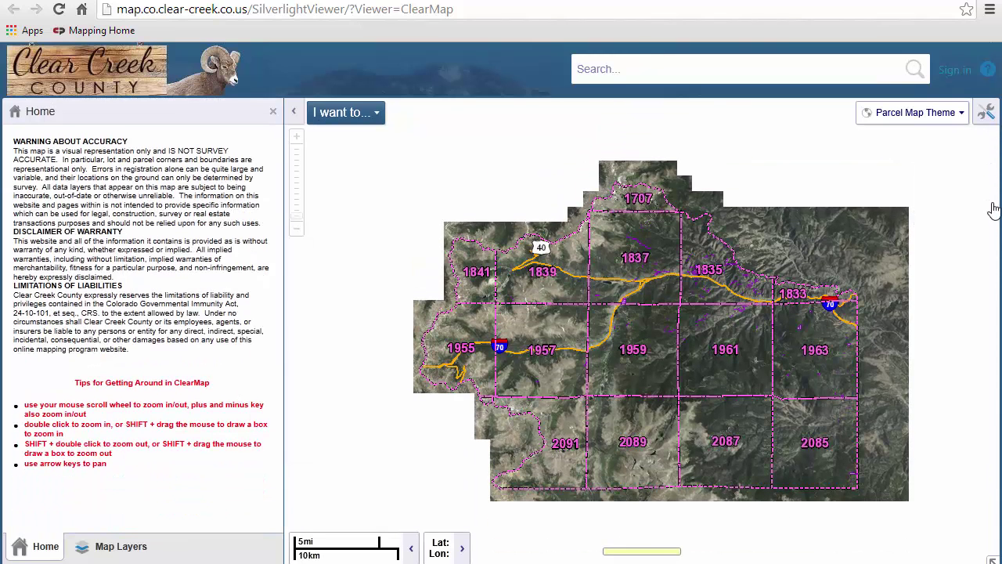
pyautogui.click(986, 116)
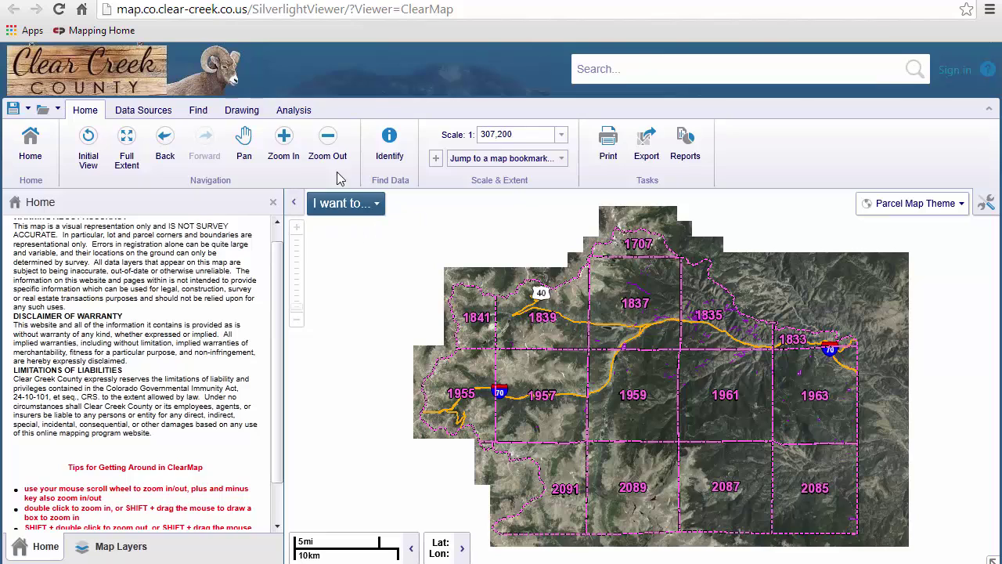
pyautogui.click(294, 205)
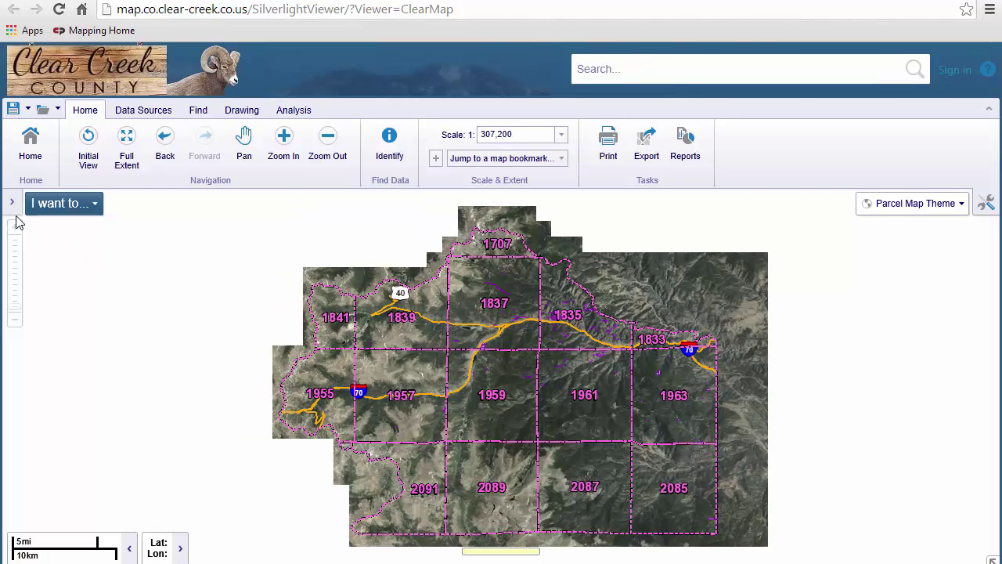
pyautogui.click(11, 203)
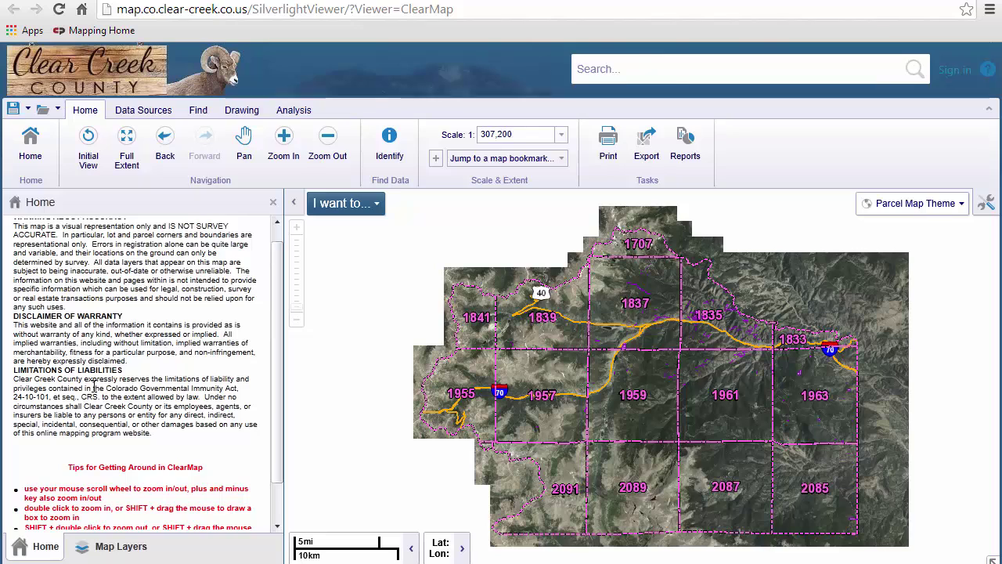
# - Open the map layers list and examine the sublayers of PLSS data, Water and Cadastral
pyautogui.click(102, 550)
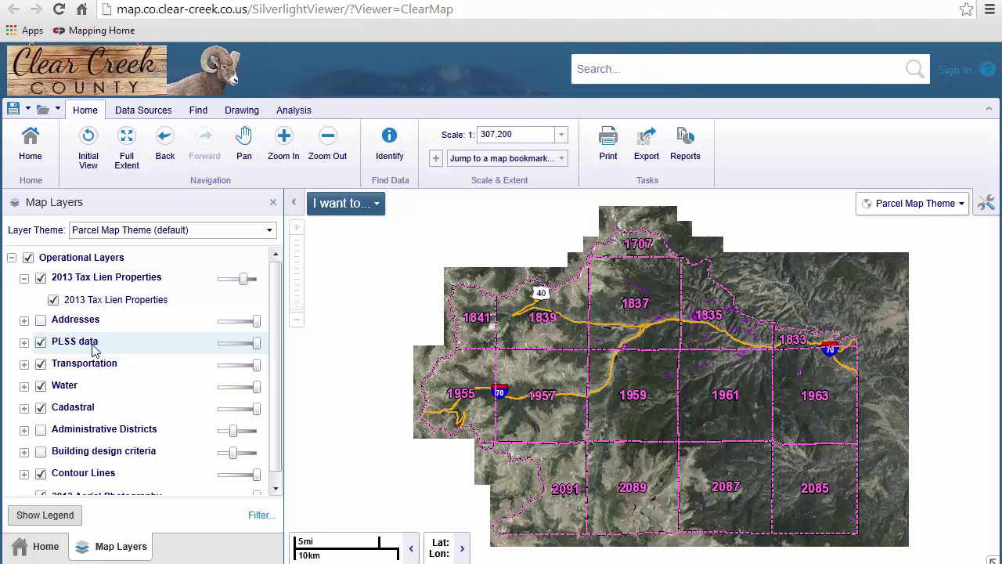
pyautogui.click(25, 342)
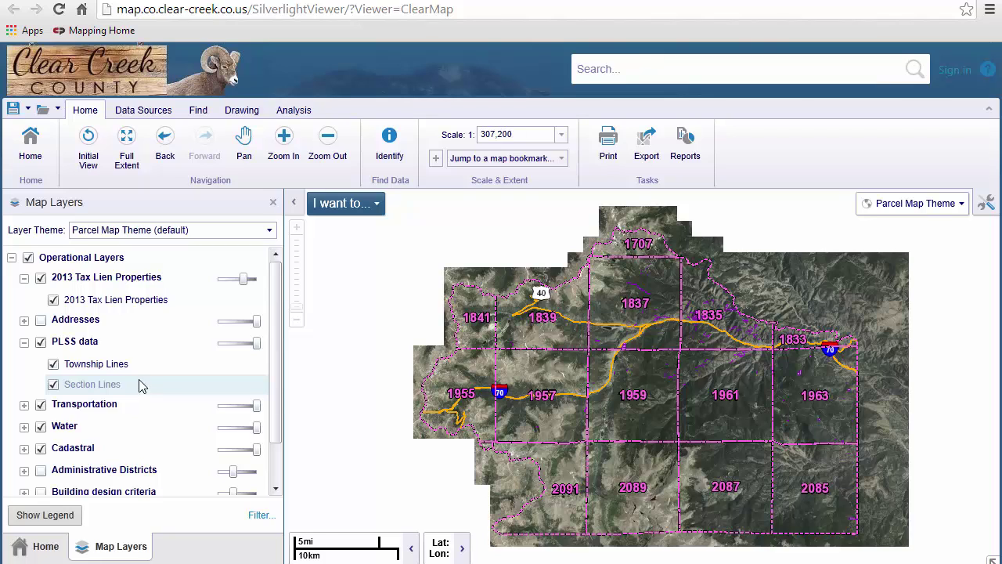
pyautogui.click(25, 345)
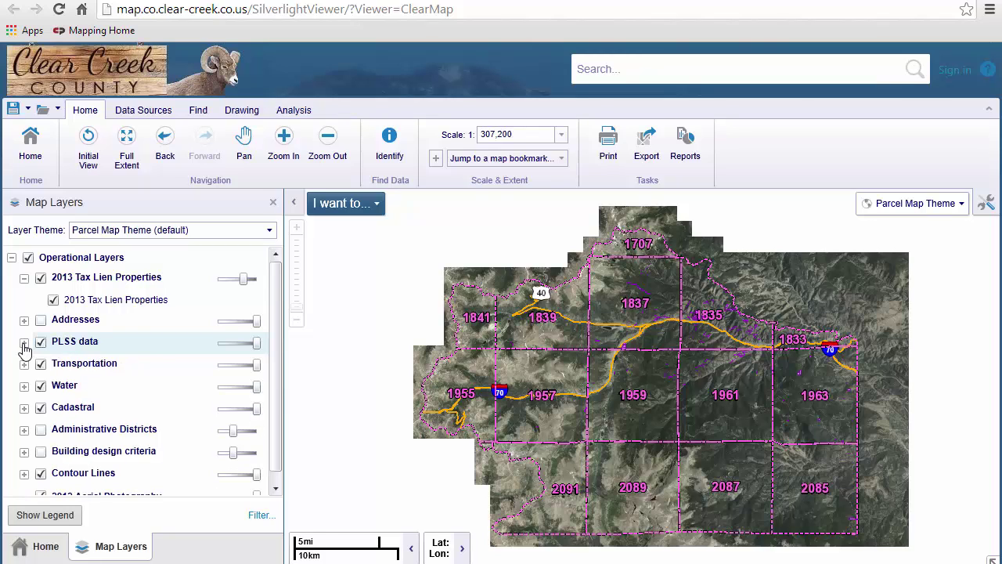
pyautogui.click(24, 386)
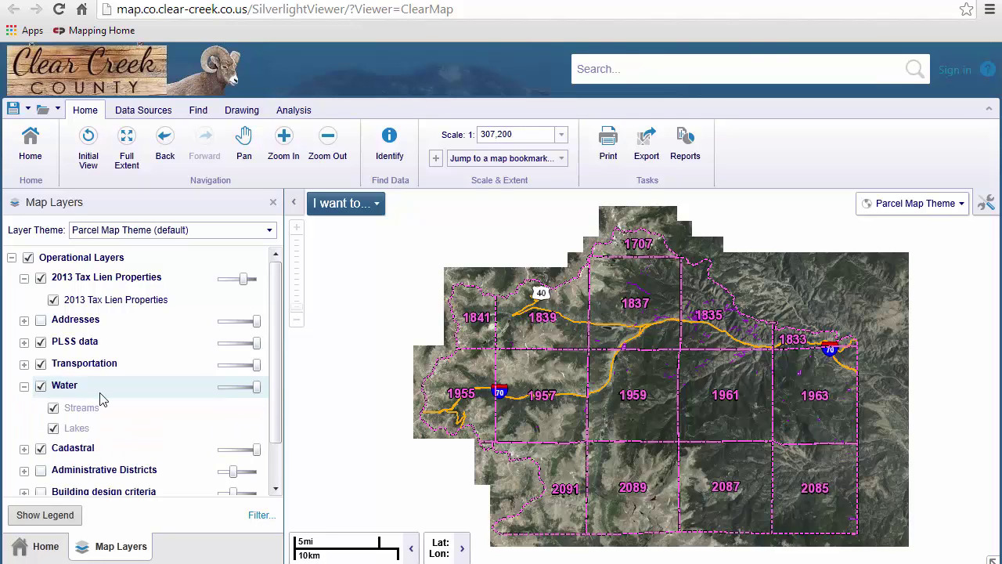
pyautogui.click(24, 386)
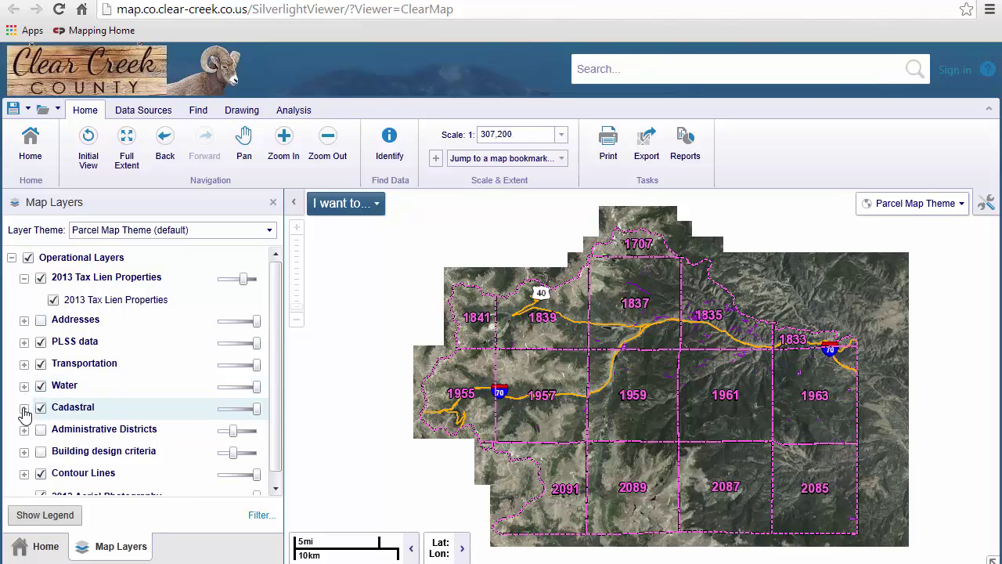
pyautogui.click(24, 407)
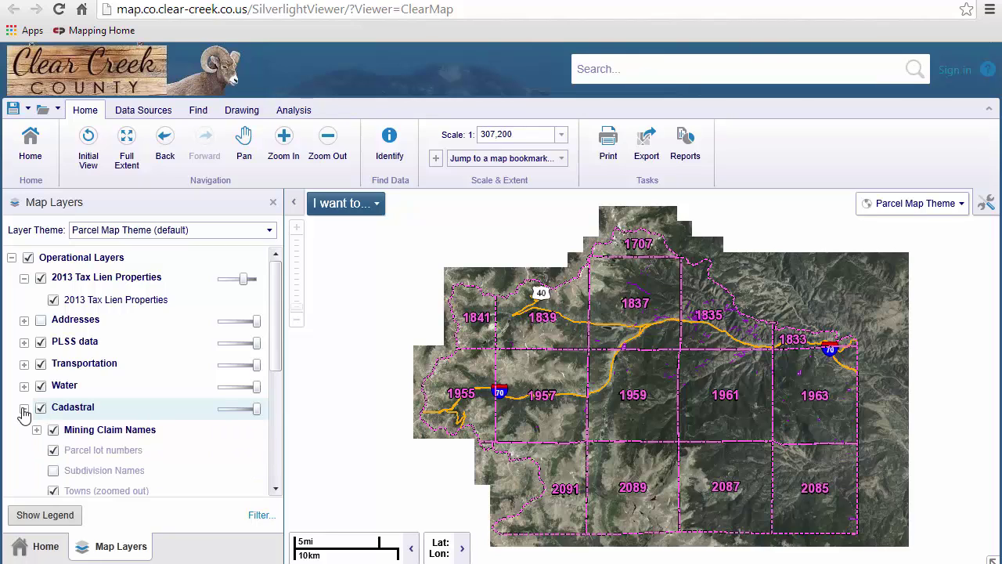
pyautogui.moveTo(278, 285); pyautogui.dragTo(270, 352)
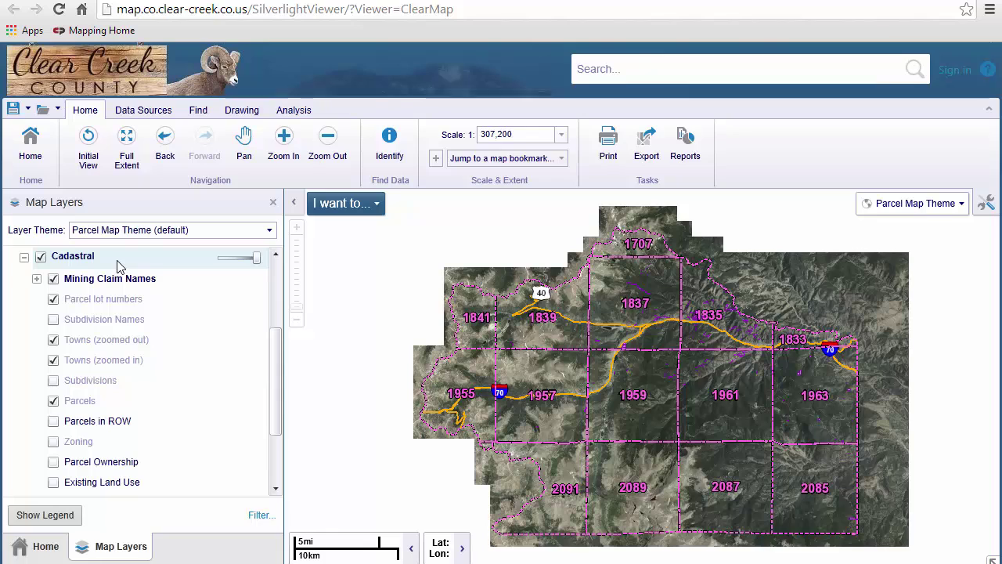
pyautogui.click(24, 257)
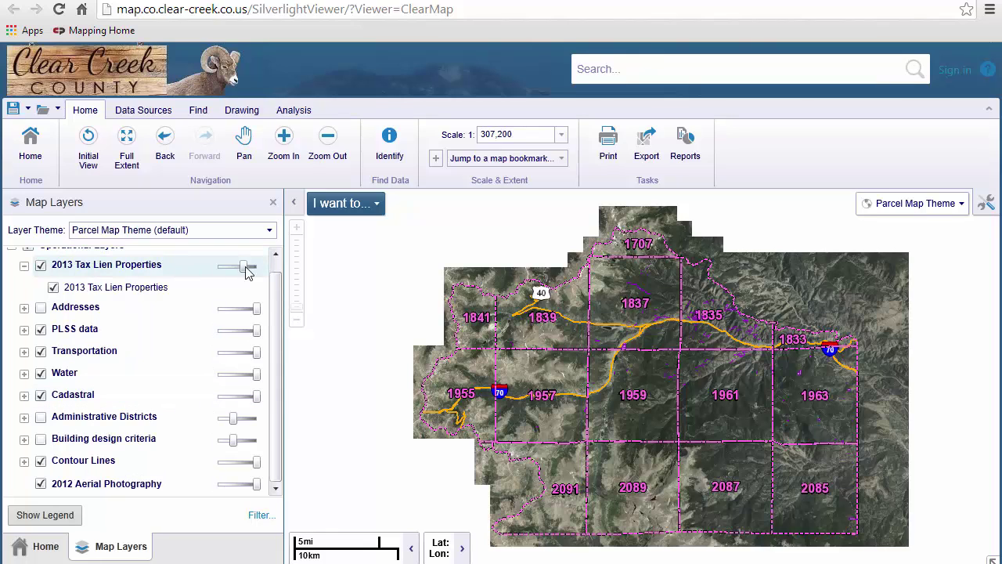
pyautogui.scroll(1, 277, 271)
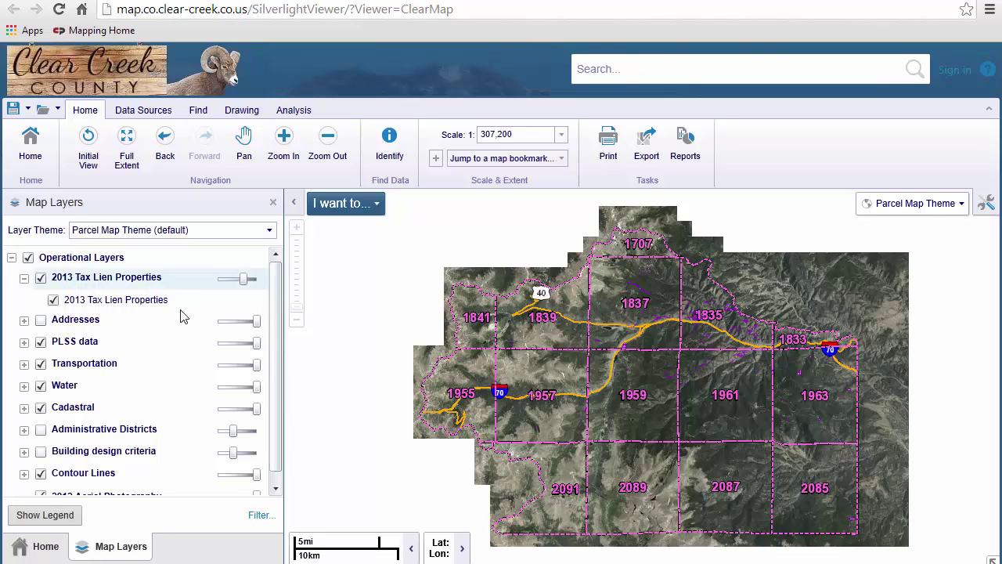
# - Switch the Township Lines sublayer off and back on, and do the same with the whole PLSS data group
pyautogui.click(24, 343)
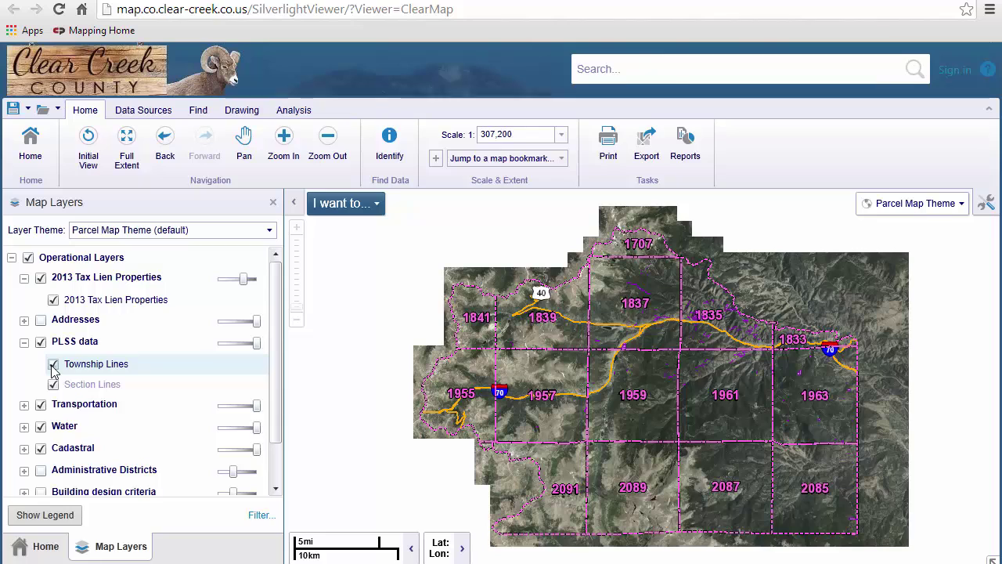
pyautogui.click(53, 365)
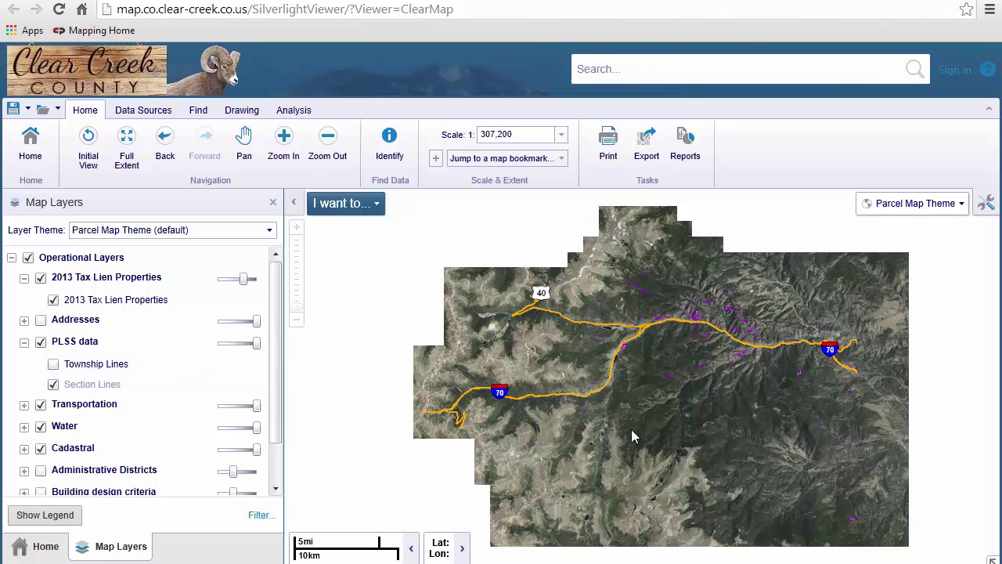
pyautogui.click(54, 364)
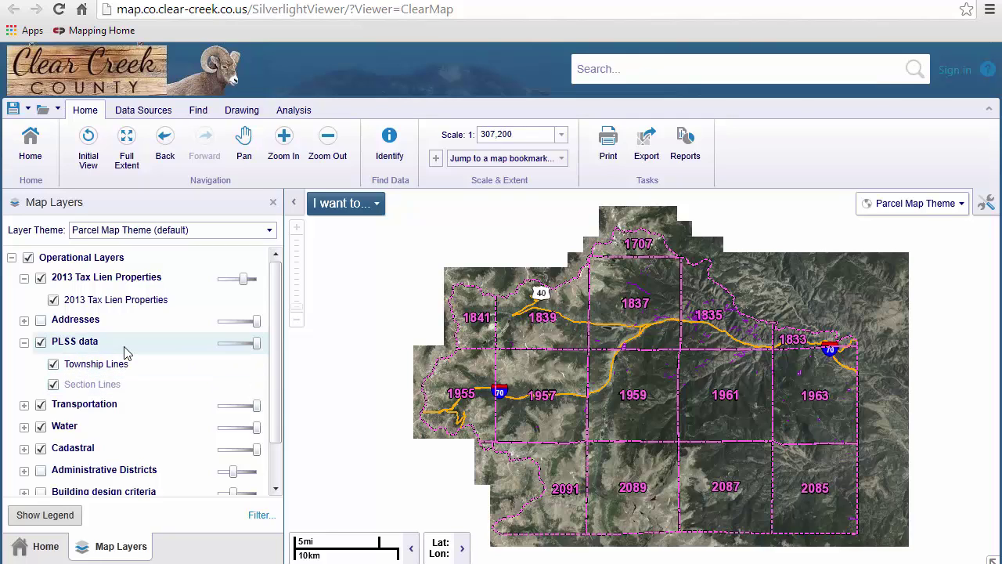
pyautogui.click(40, 343)
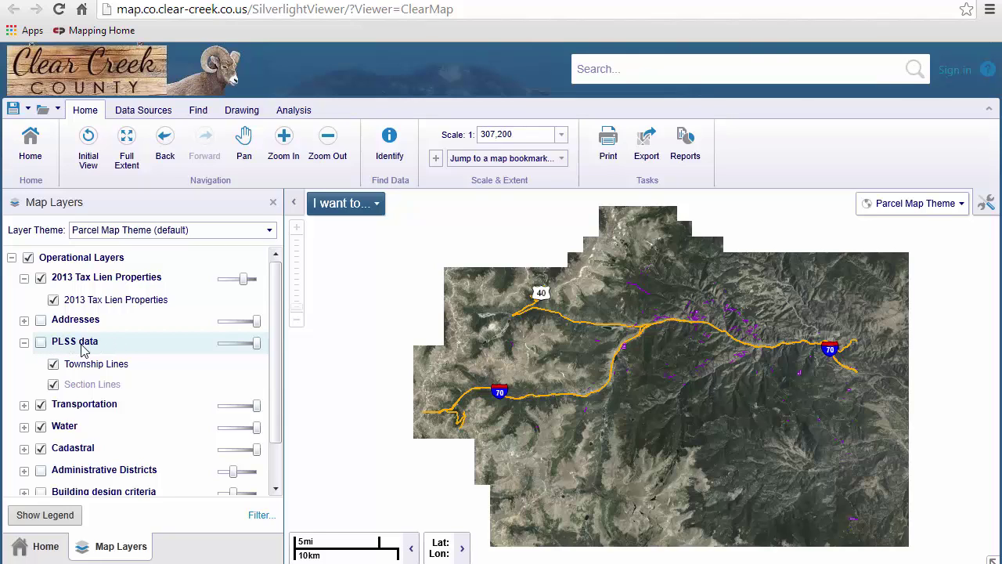
pyautogui.click(41, 343)
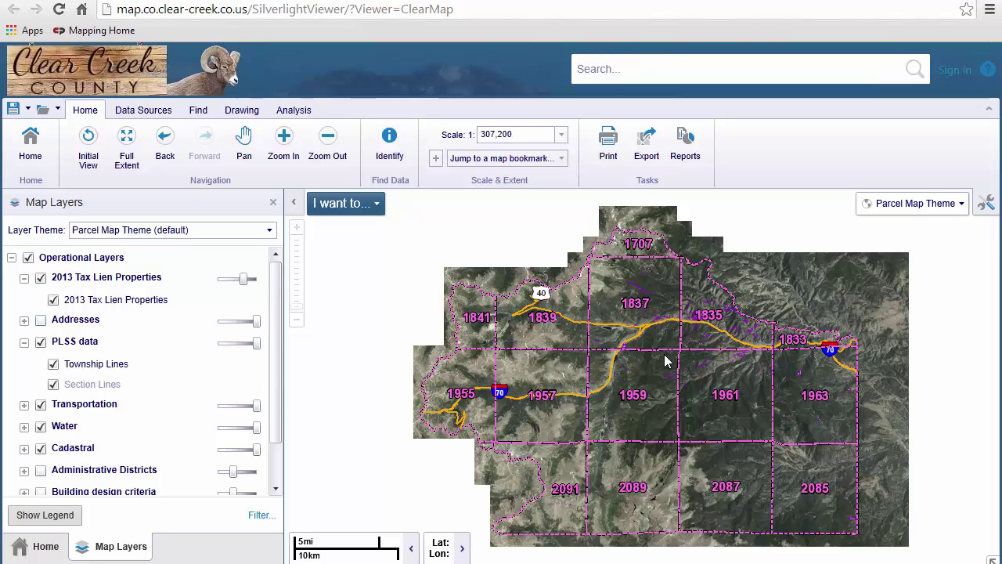
# - Zoom the map in on the southern part of Georgetown to a scale of 1:4,800
pyautogui.moveTo(664, 361)
pyautogui.mouseDown()
pyautogui.moveTo(696, 361)
pyautogui.moveTo(645, 359)
pyautogui.mouseUp()
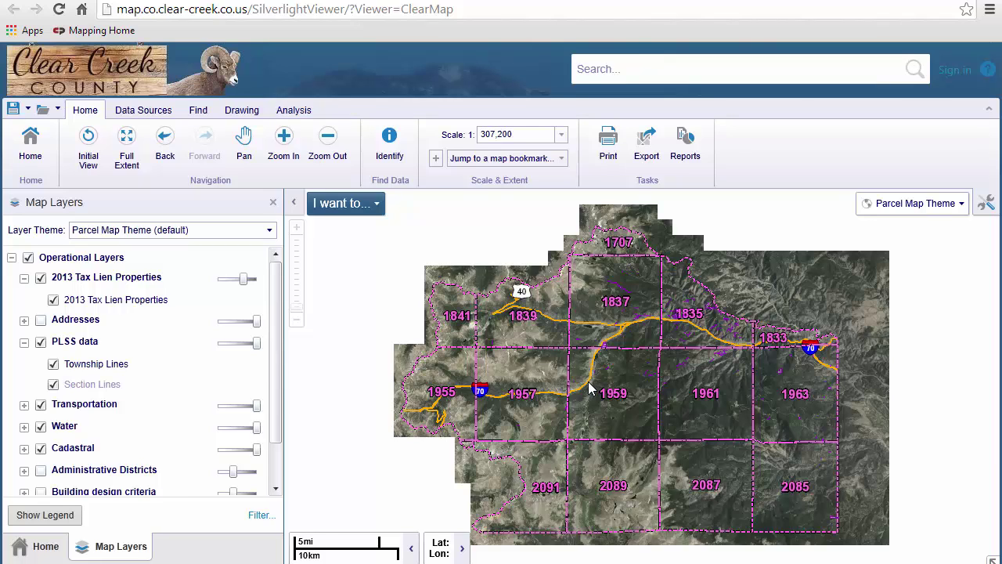
pyautogui.scroll(1, 593, 384)
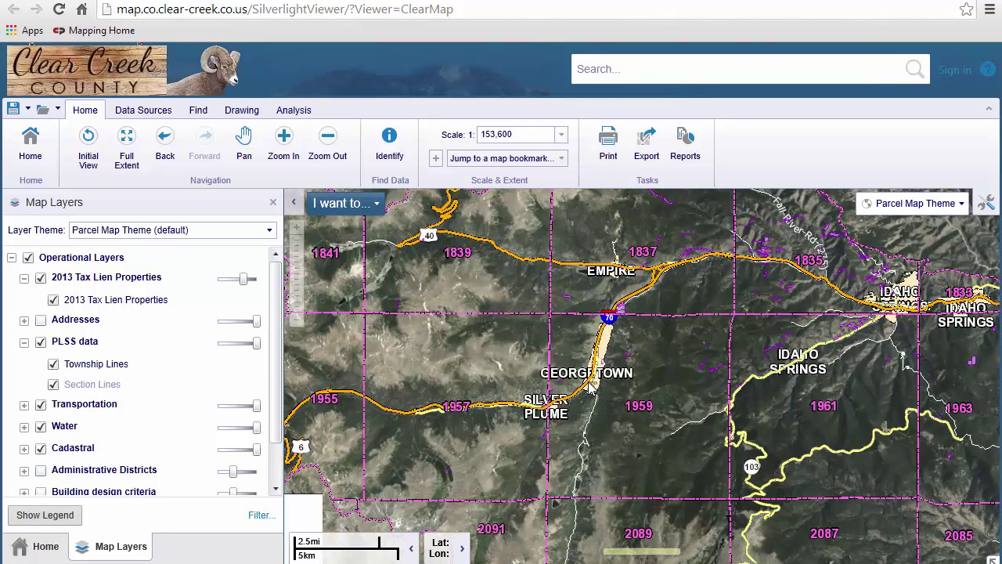
pyautogui.scroll(1, 591, 388)
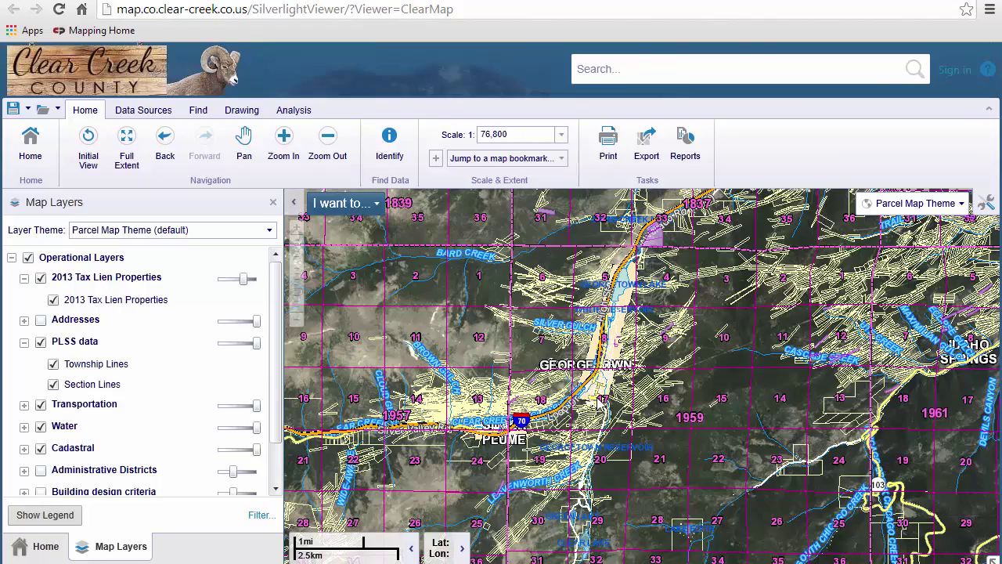
pyautogui.scroll(1, 598, 402)
pyautogui.scroll(1, 598, 401)
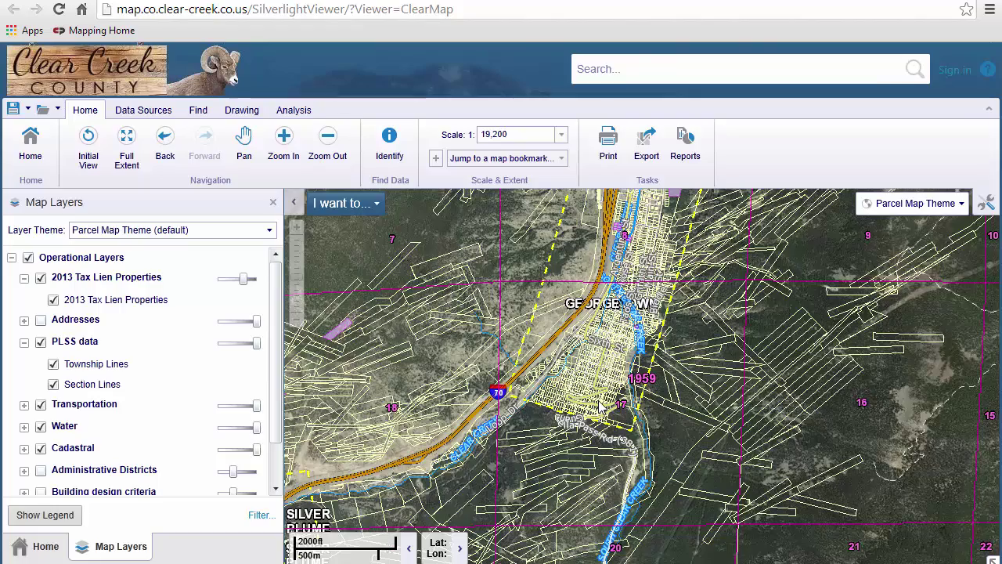
pyautogui.scroll(1, 598, 404)
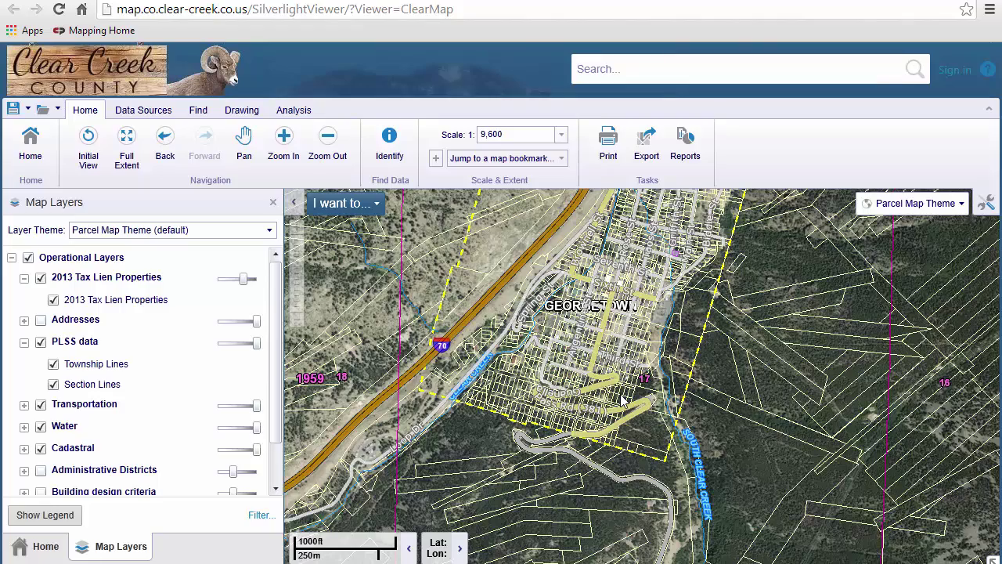
pyautogui.scroll(1, 621, 399)
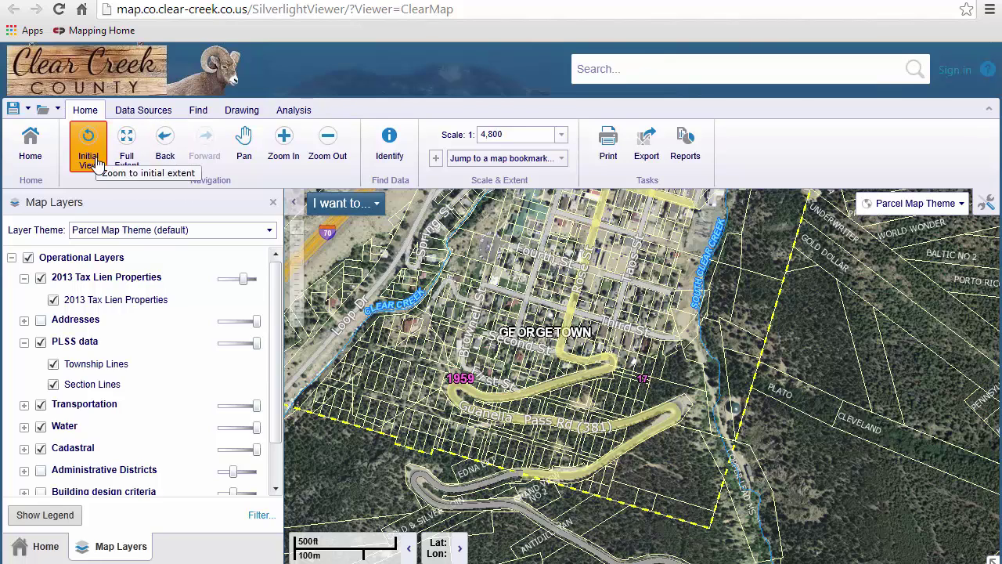
# - Zoom the map to its full extent and return to the previous view of Georgetown
pyautogui.click(128, 143)
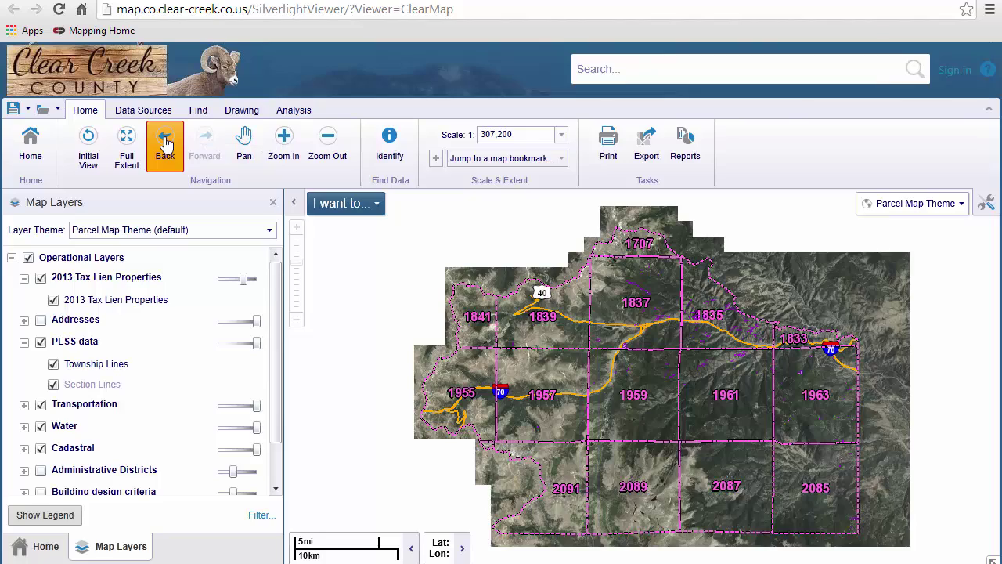
pyautogui.click(166, 143)
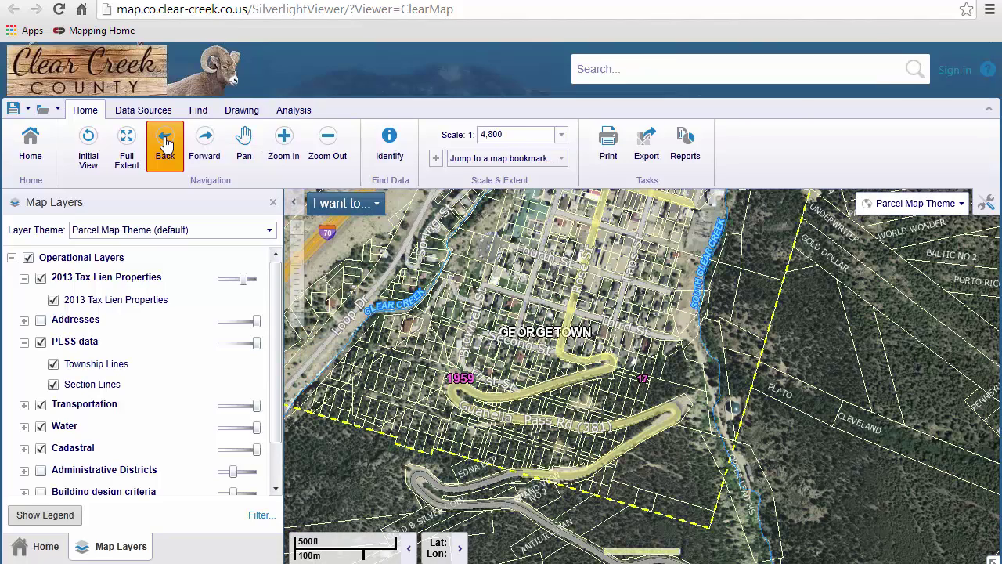
# - Pan the map across Georgetown and zoom with a box to 1:1,200 around Second, Third and Brownell Streets
pyautogui.click(245, 141)
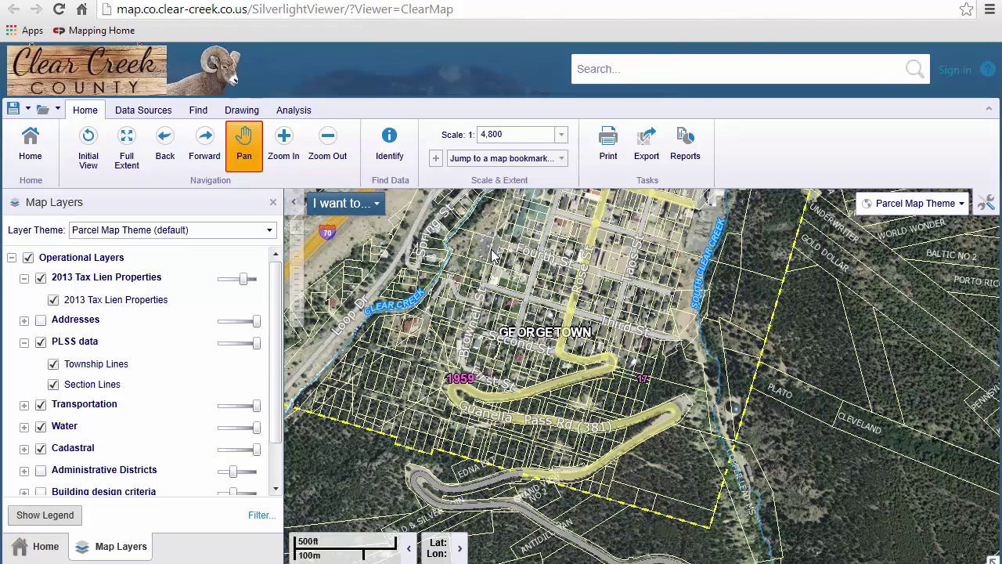
pyautogui.moveTo(493, 254); pyautogui.dragTo(636, 283)
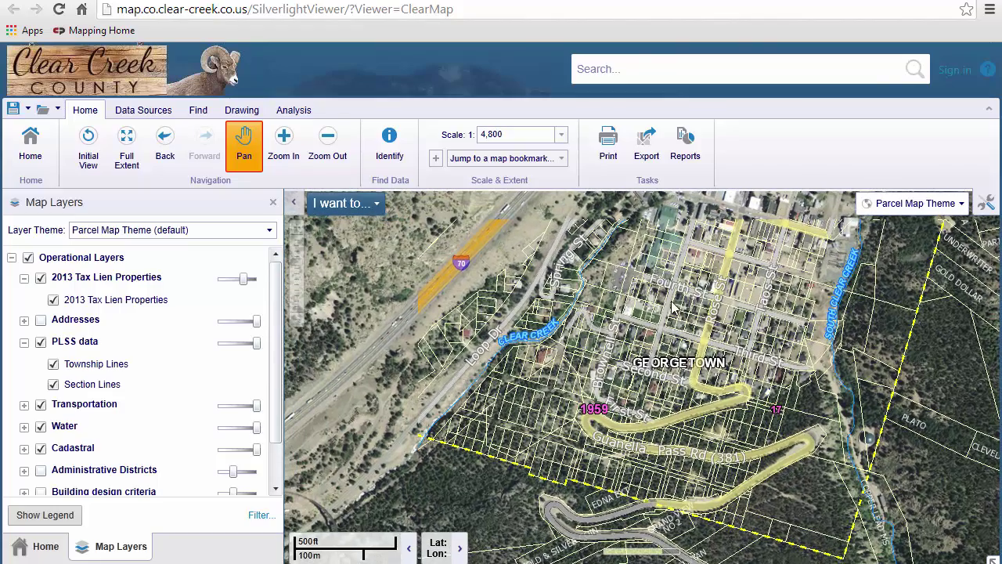
pyautogui.moveTo(689, 311); pyautogui.dragTo(591, 328)
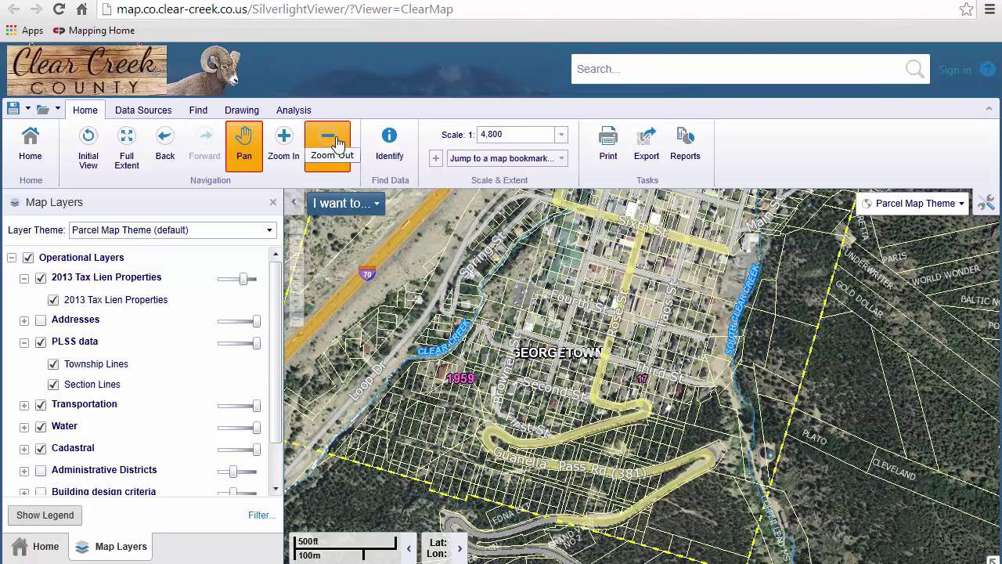
pyautogui.click(283, 147)
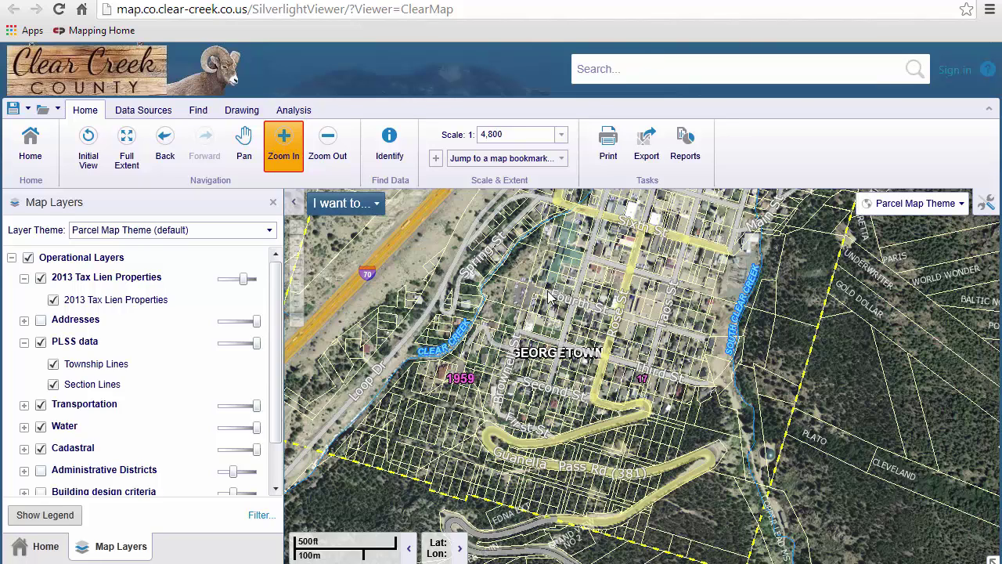
pyautogui.moveTo(497, 331); pyautogui.dragTo(620, 417)
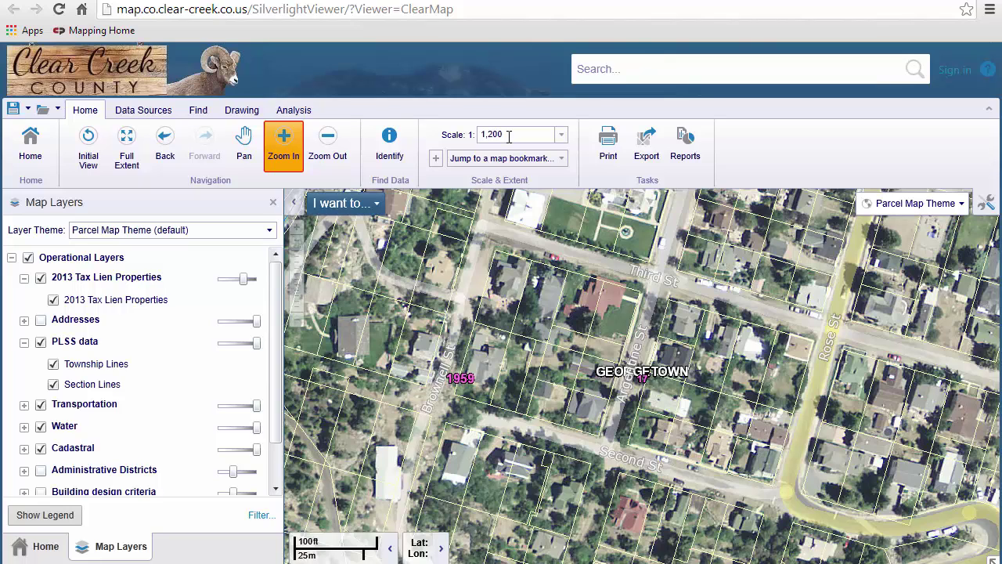
# - Set the map scale to 1:4,800 and jump to the Silver Plume map bookmark
pyautogui.click(562, 137)
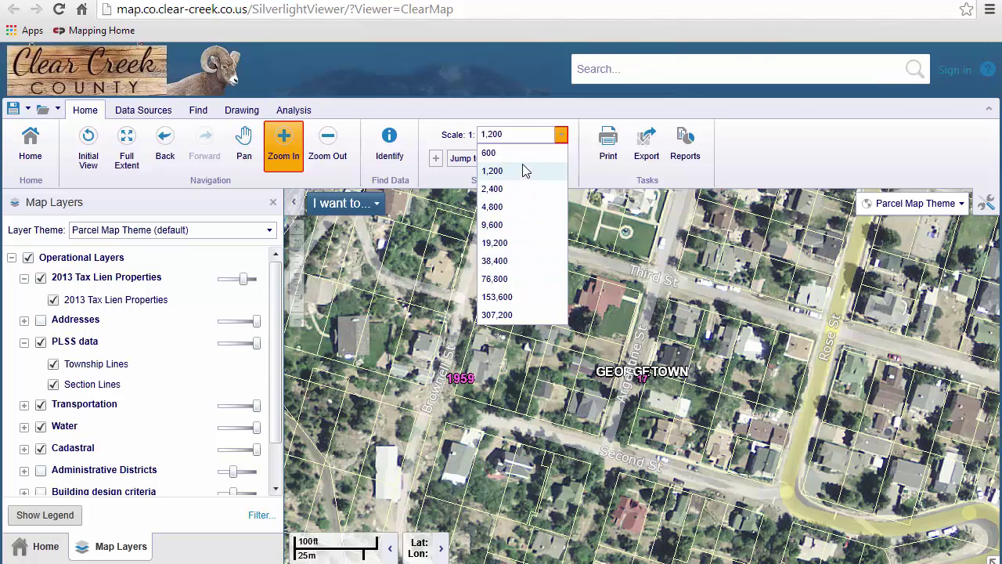
pyautogui.click(526, 209)
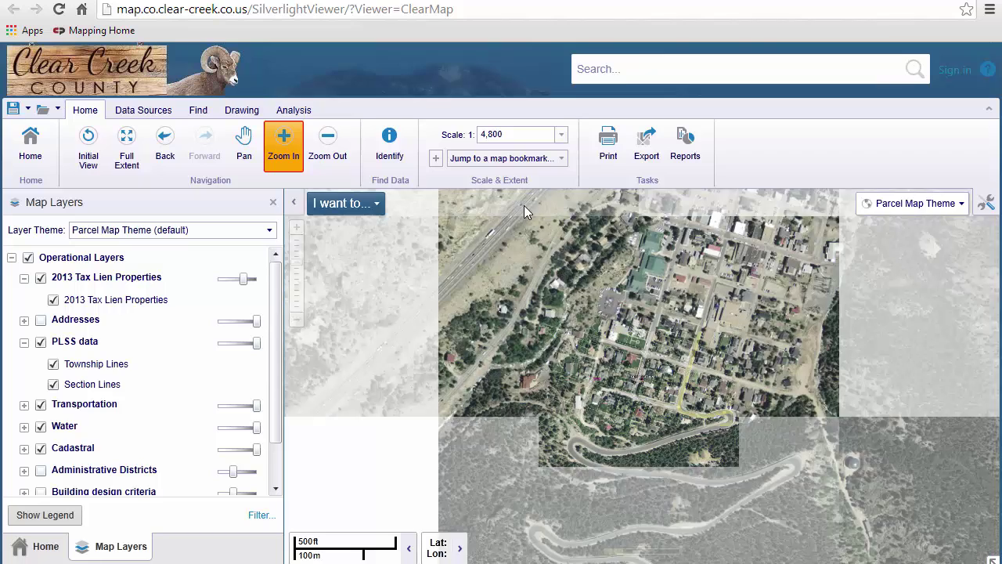
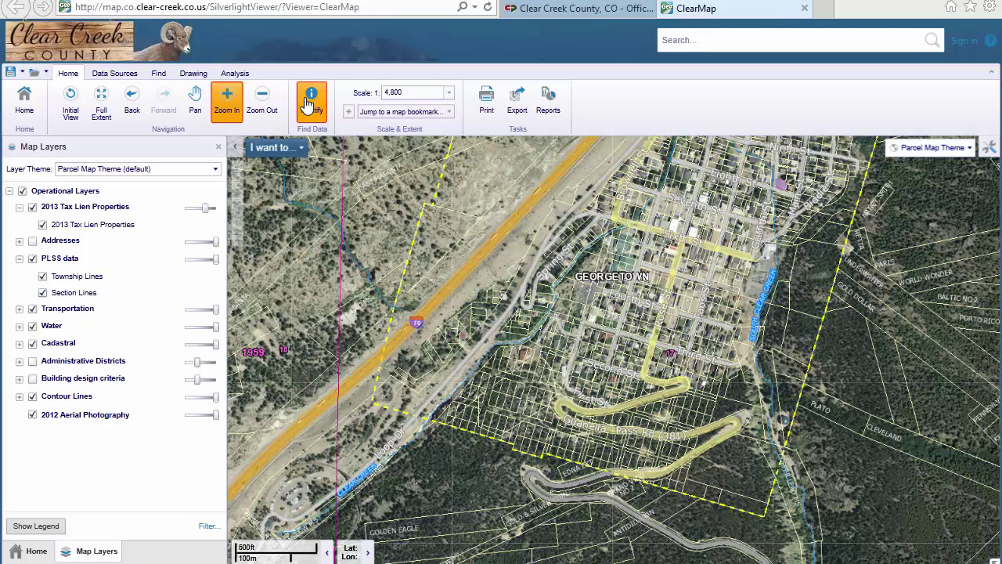
pyautogui.click(451, 114)
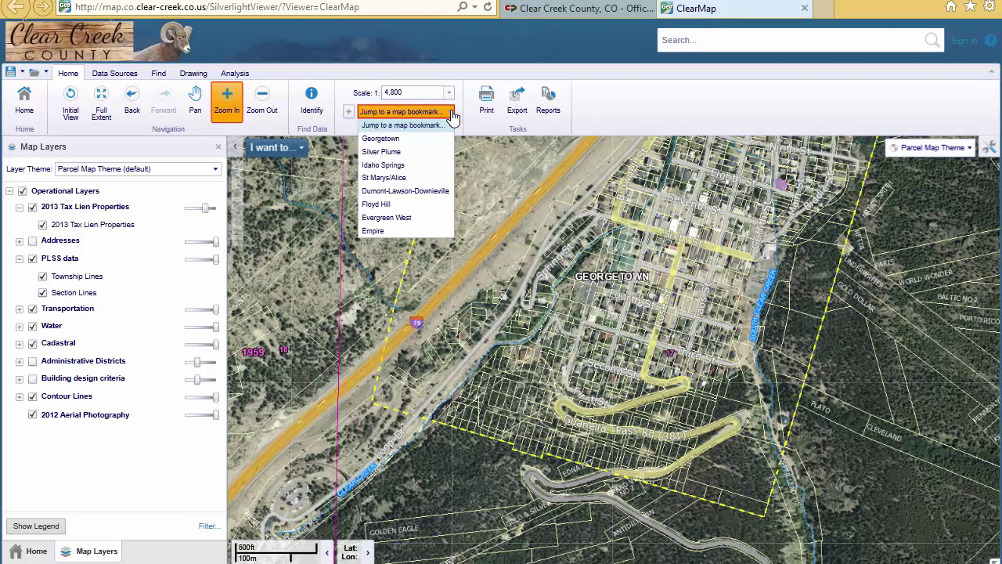
pyautogui.click(406, 152)
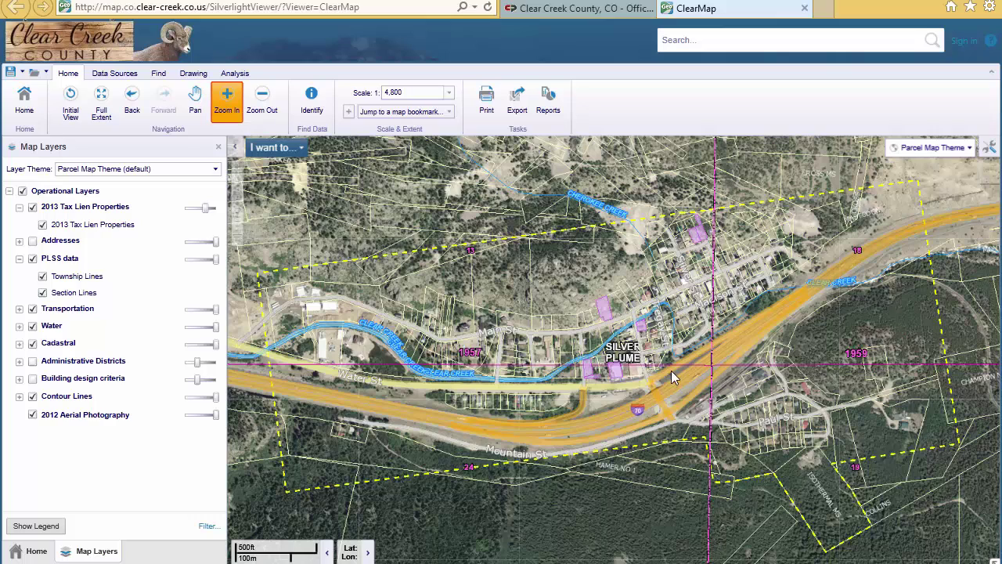
# - Zoom with a box to 1:1,200 around Railroad Avenue in Silver Plume and identify the train depot parcel northeast of the town label
pyautogui.moveTo(656, 335); pyautogui.dragTo(793, 466)
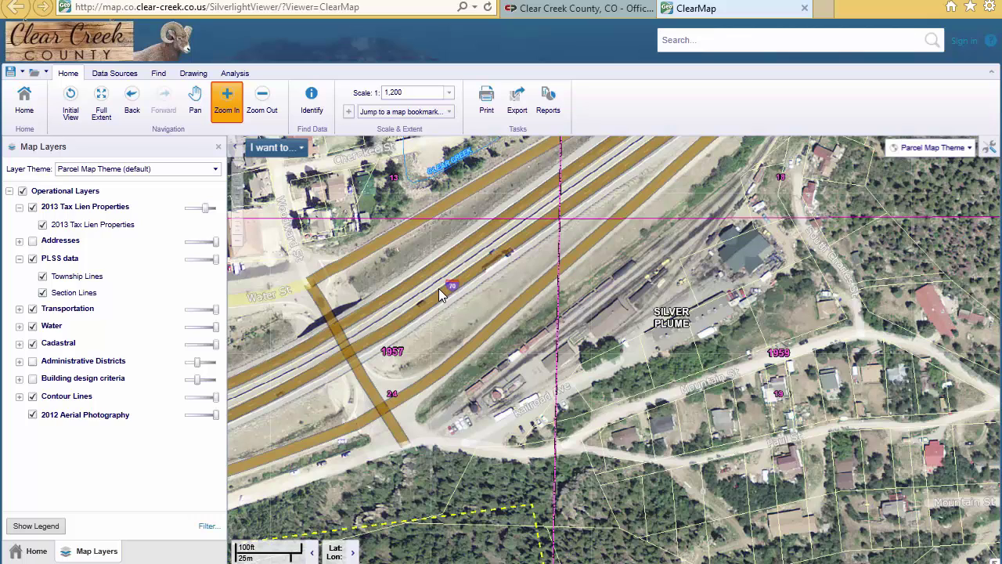
pyautogui.click(313, 109)
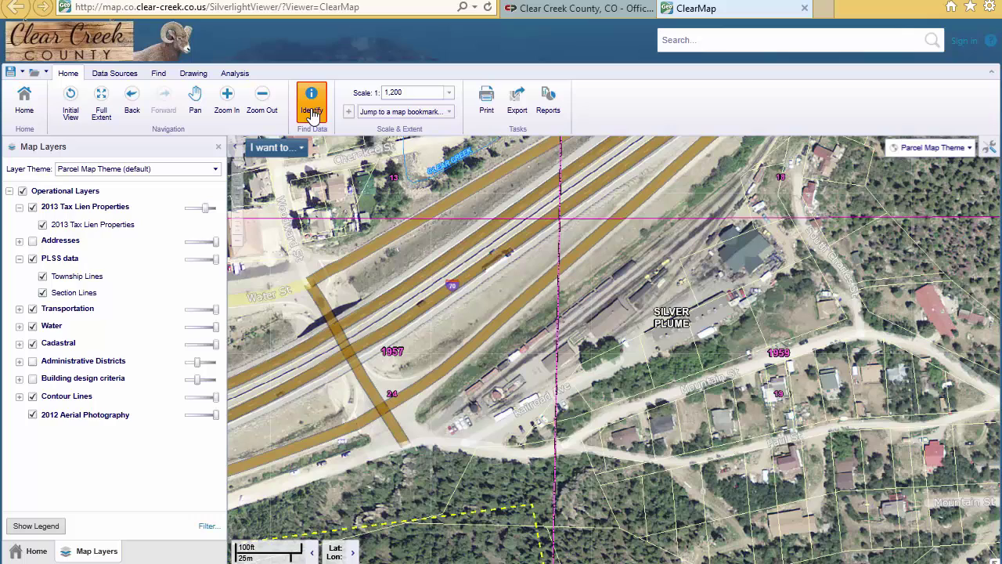
pyautogui.click(725, 263)
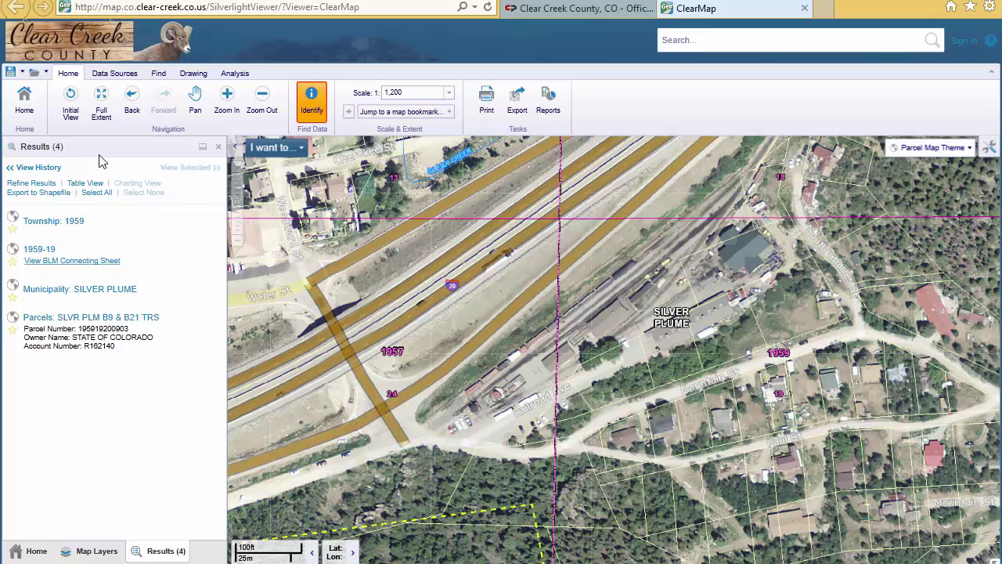
pyautogui.moveTo(121, 223)
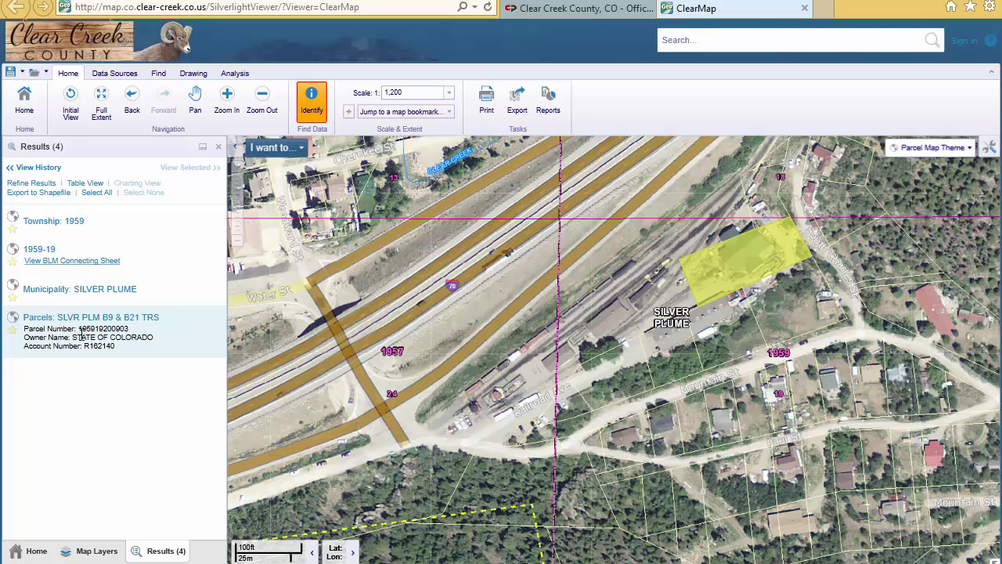
# - Open the identified parcel SLVR PLM B9 & B21 TRS and examine its details, attributes and full parcel ownership information
pyautogui.click(145, 324)
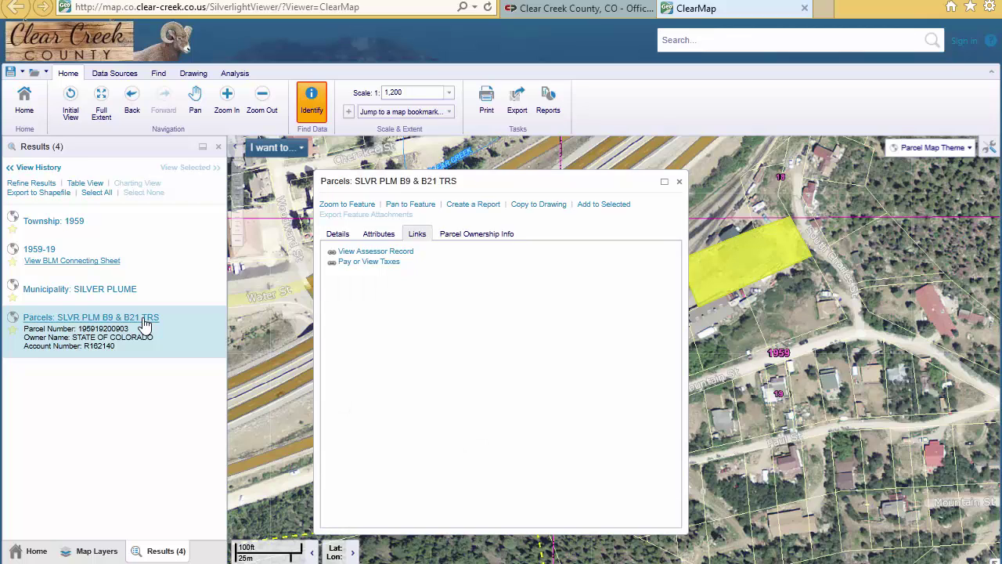
pyautogui.click(338, 236)
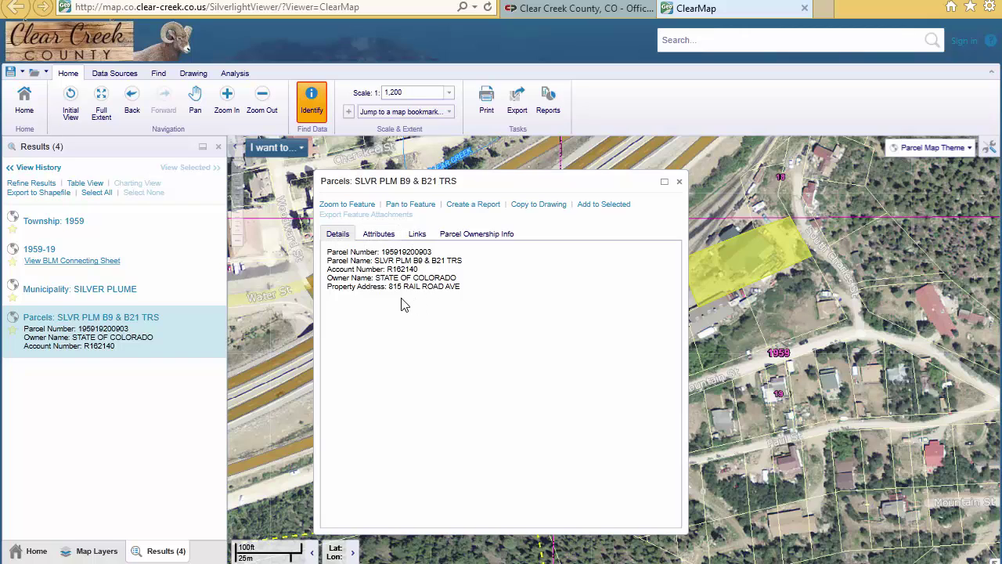
pyautogui.click(382, 239)
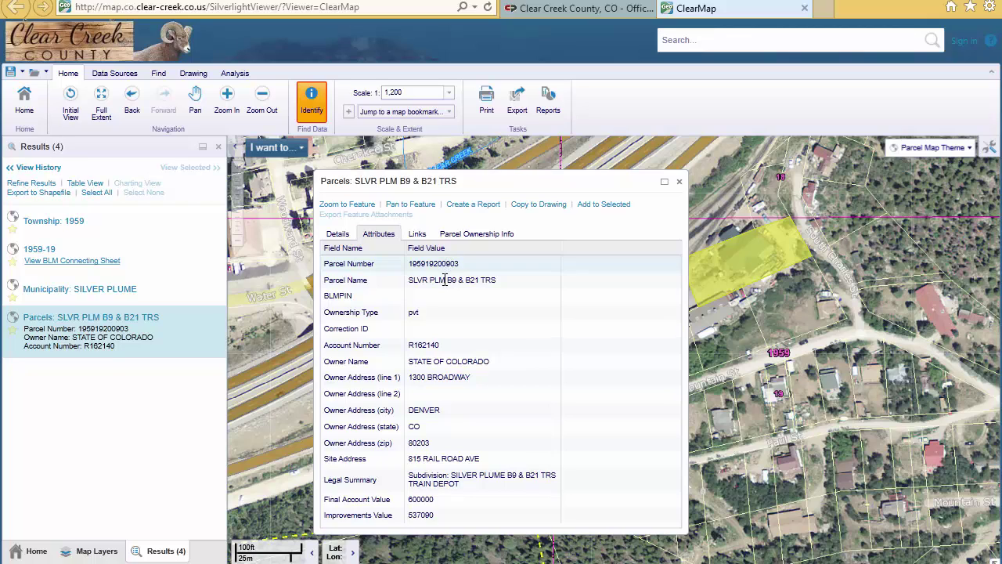
pyautogui.click(483, 239)
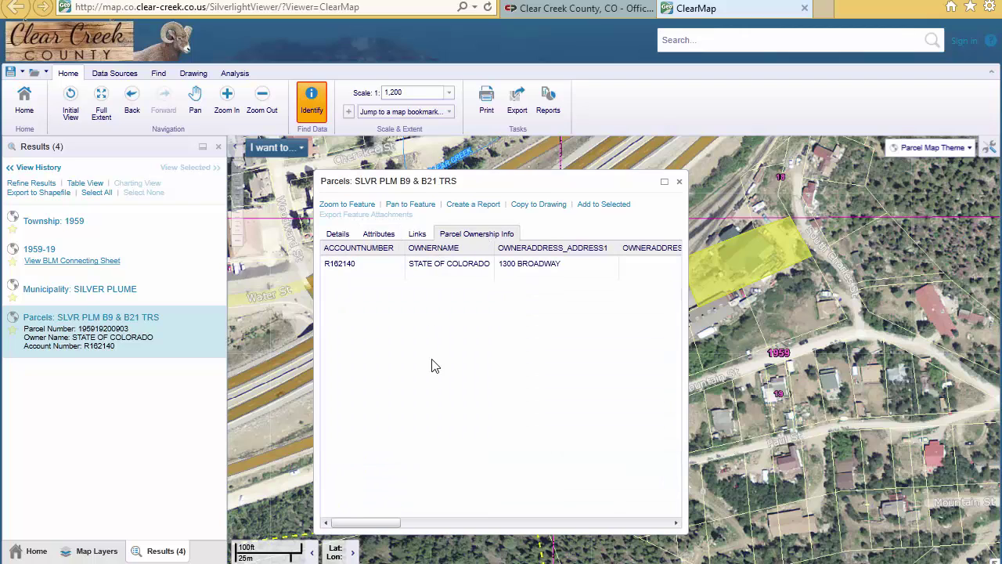
pyautogui.moveTo(376, 526); pyautogui.dragTo(660, 556)
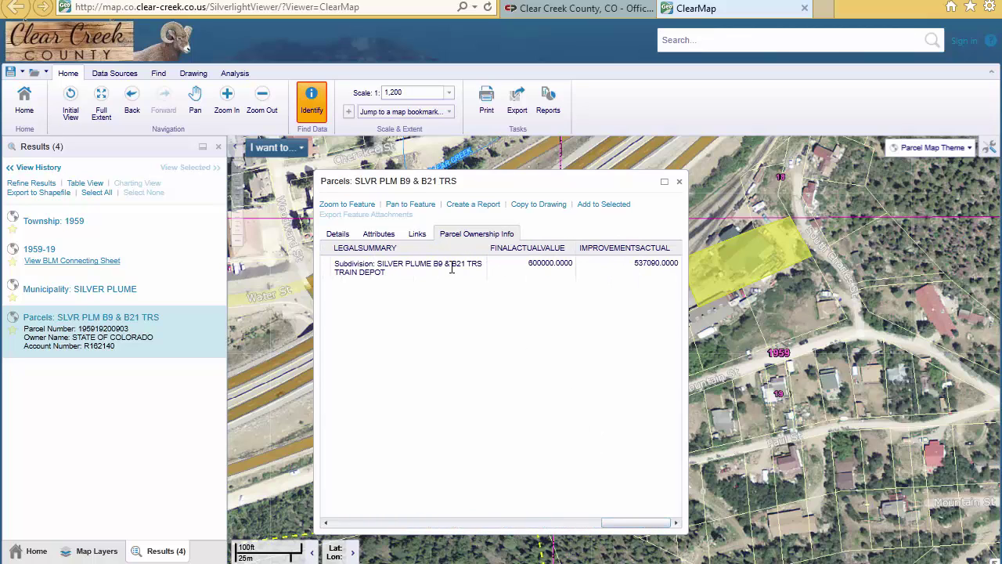
# - View the parcel's linked assessor record, and close both the record and the parcel's information window
pyautogui.click(418, 234)
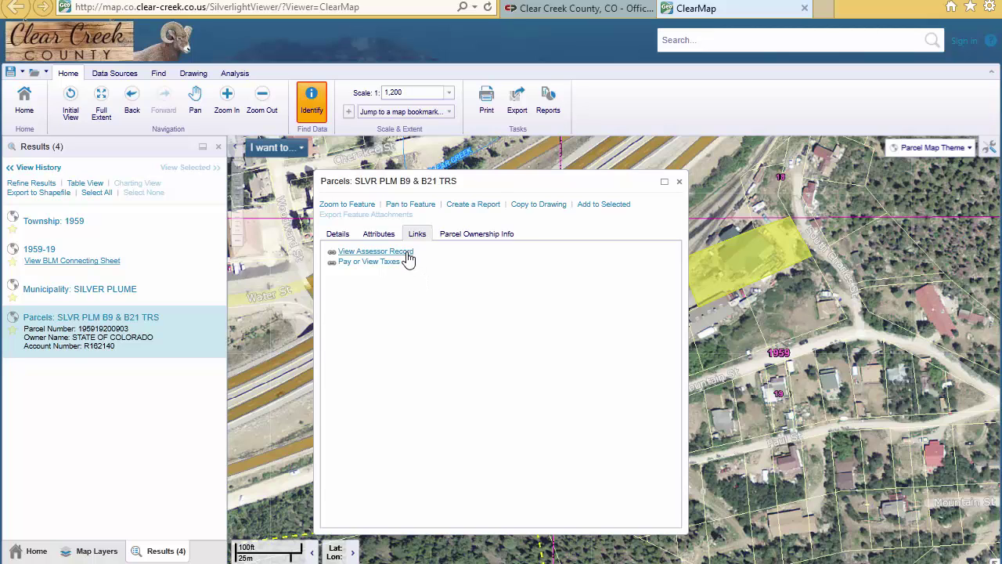
pyautogui.click(407, 259)
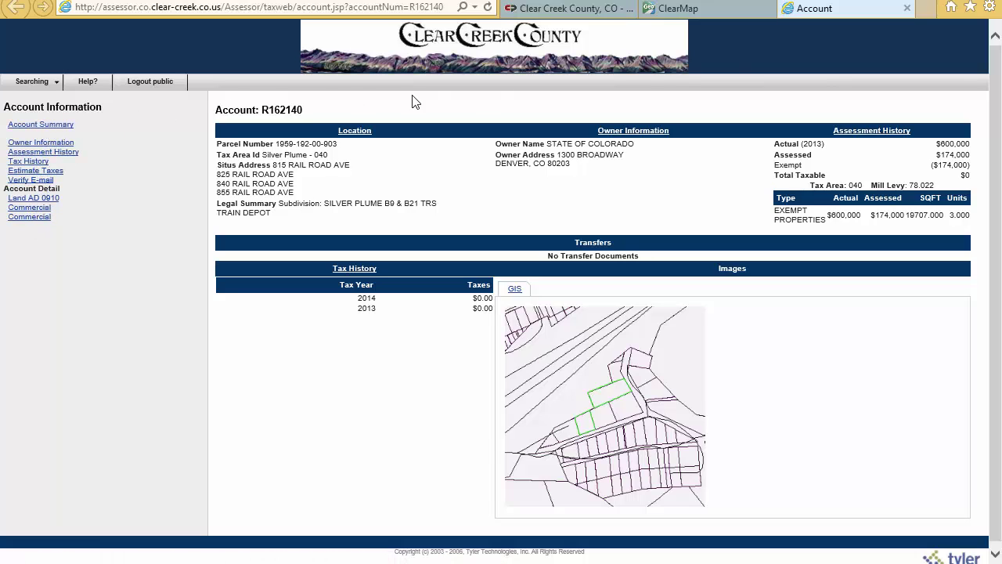
pyautogui.click(908, 9)
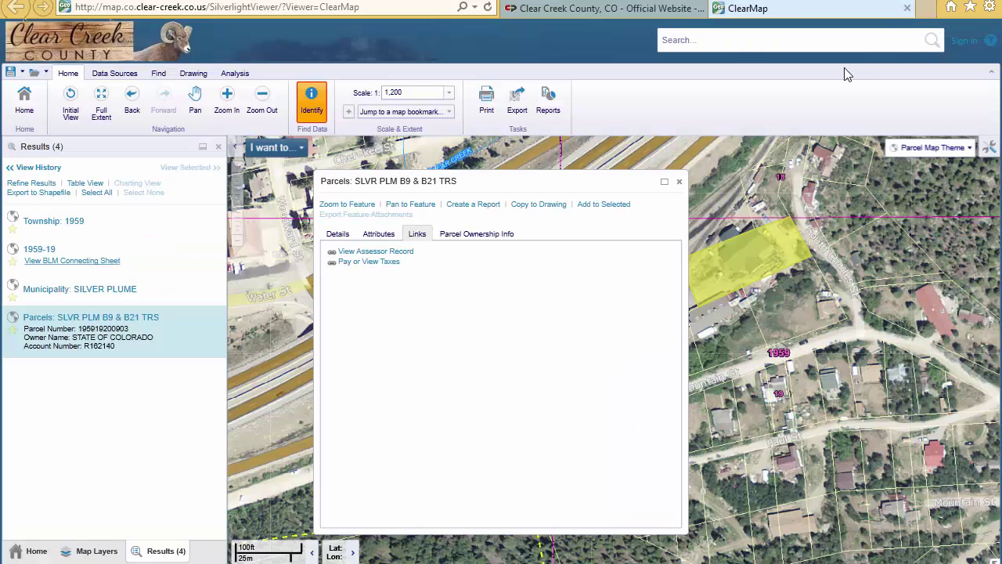
pyautogui.click(679, 186)
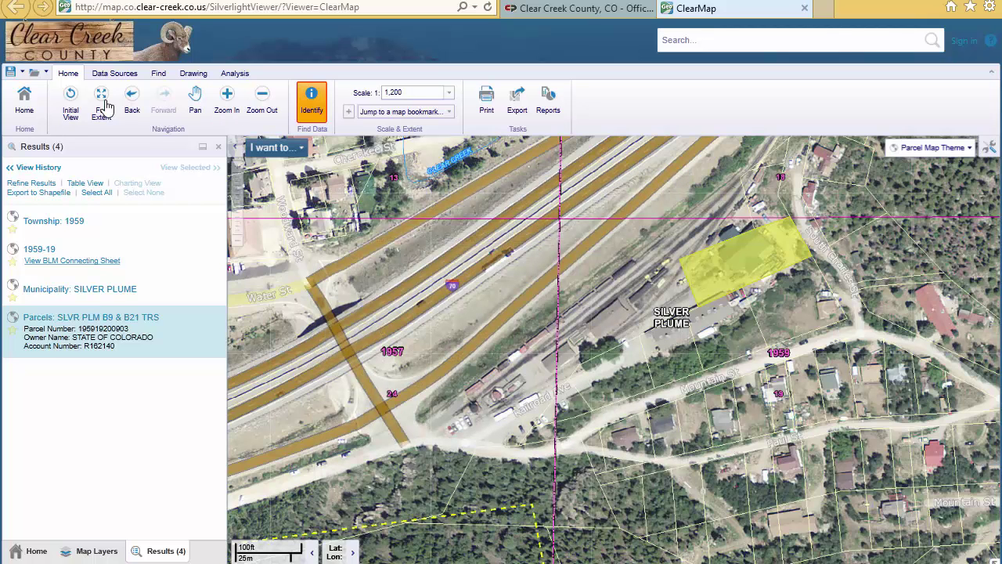
# - Print the current map extent to PDF with the Landscape 8.5x11 layout and normal resolution, and open the generated file
pyautogui.click(70, 102)
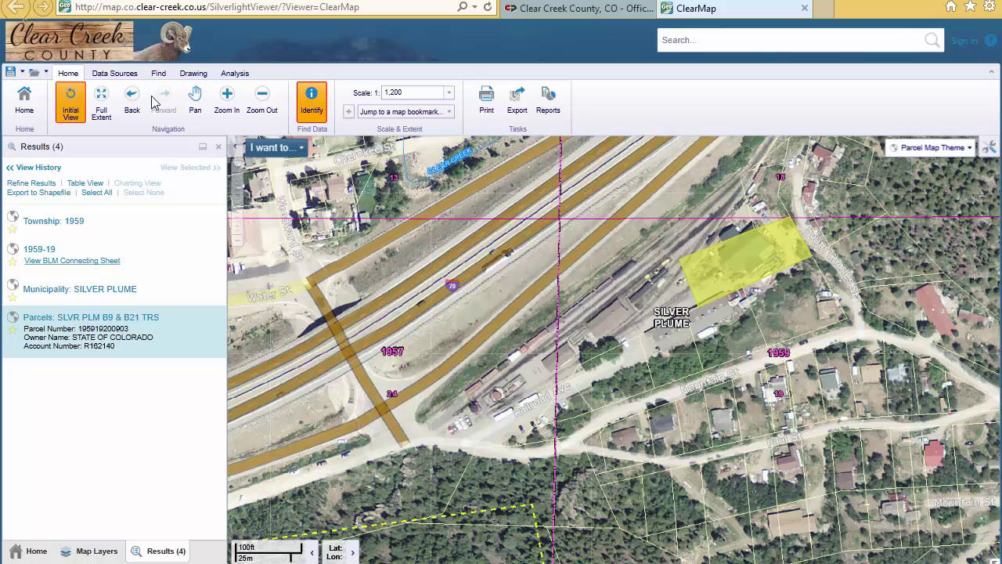
pyautogui.click(485, 110)
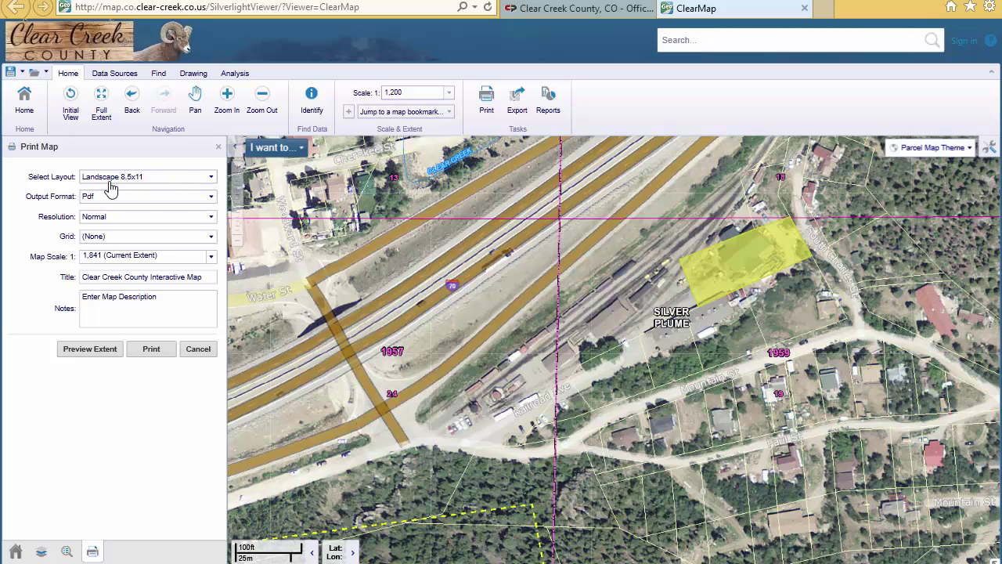
pyautogui.click(210, 182)
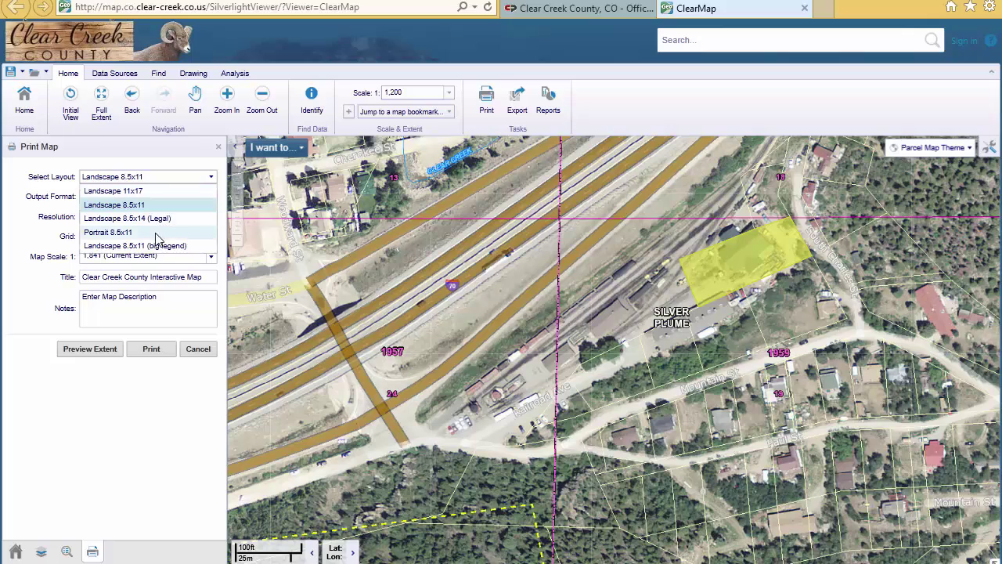
pyautogui.click(213, 179)
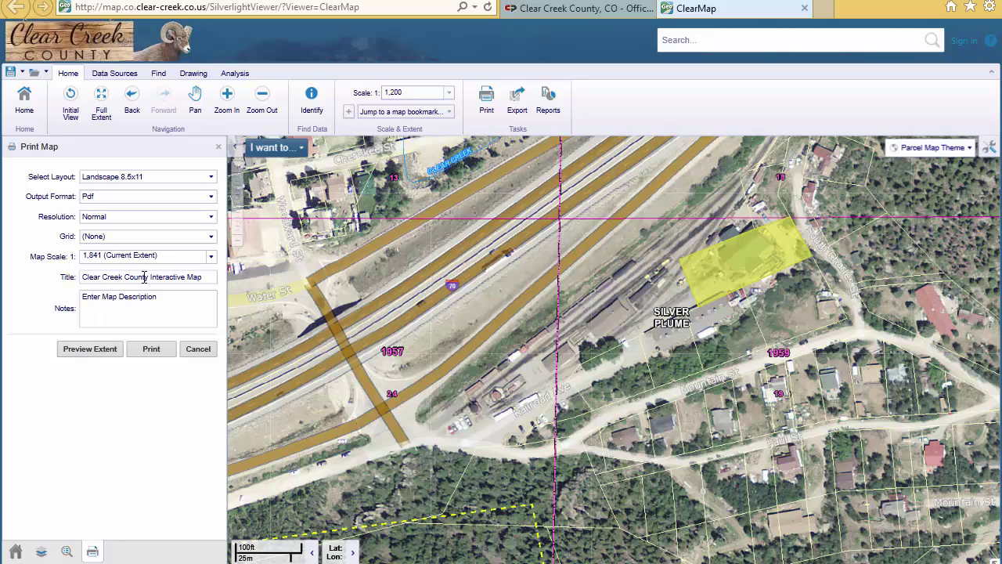
pyautogui.click(151, 350)
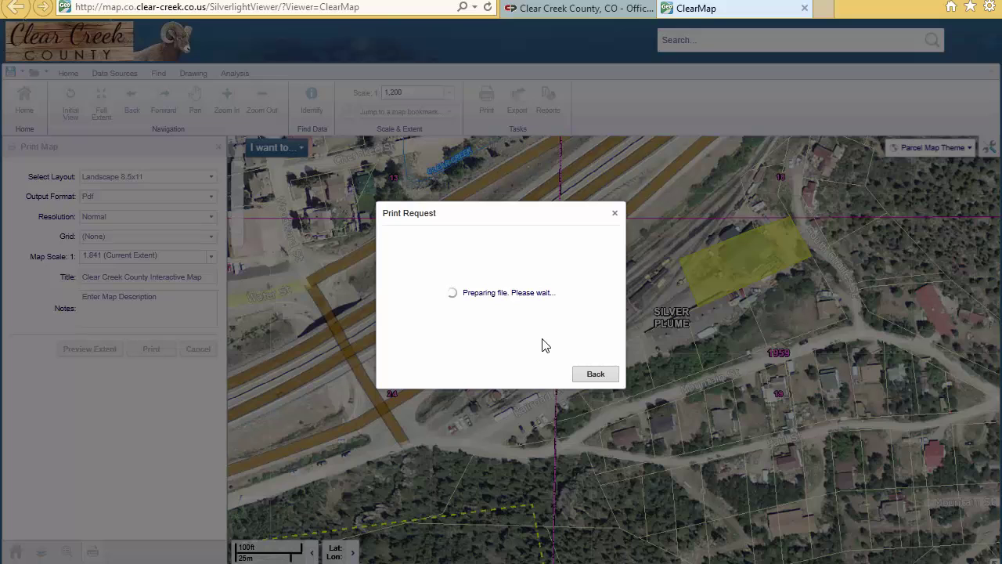
pyautogui.rightClick(539, 373)
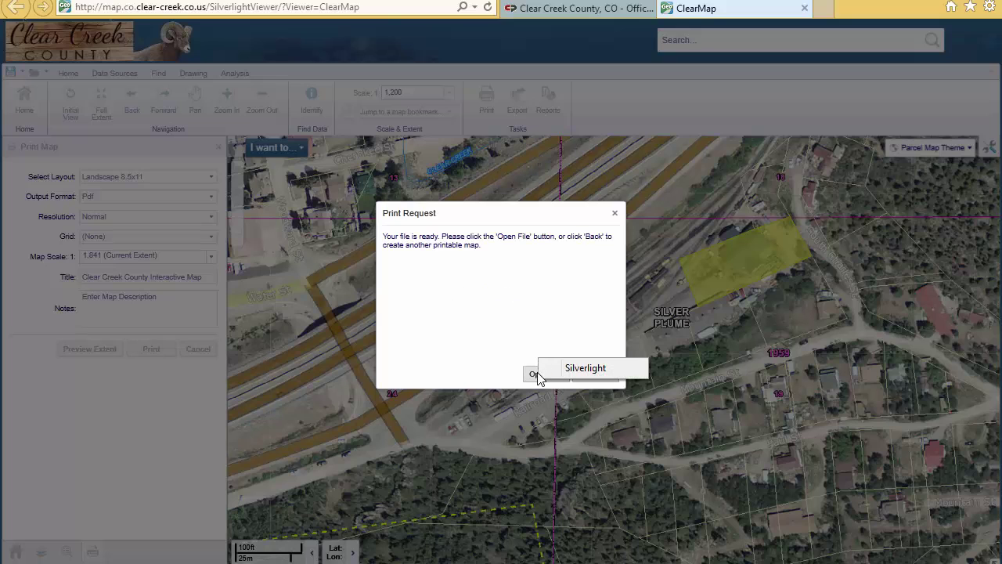
pyautogui.click(538, 375)
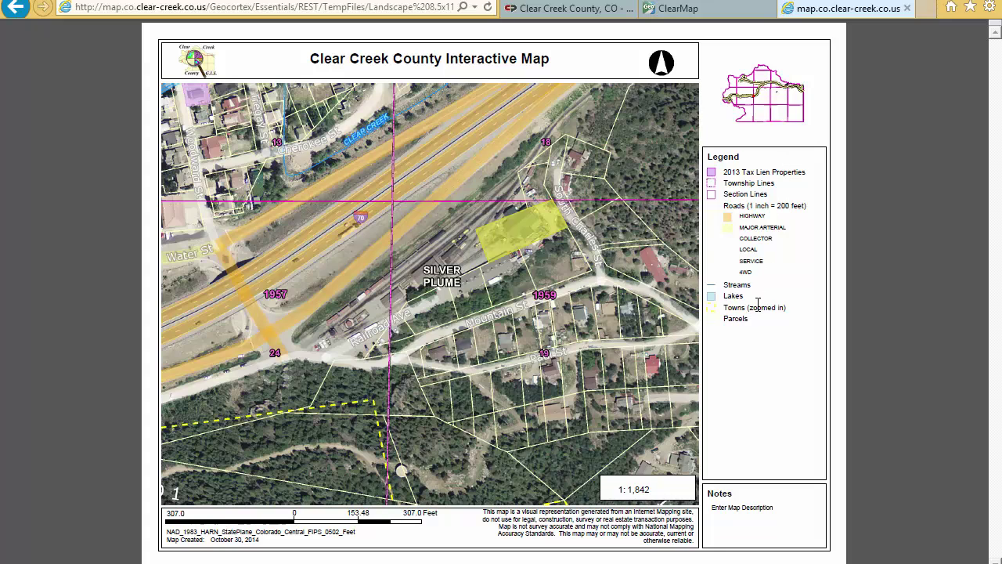
# - Examine the map PDF's scale and print option, and close it to return to the map viewer
pyautogui.moveTo(655, 498)
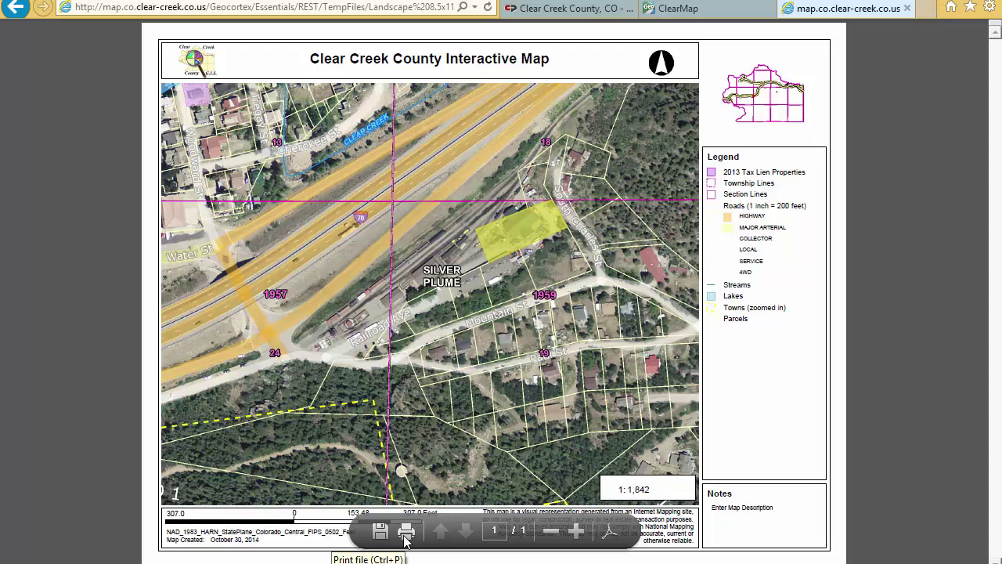
pyautogui.click(405, 537)
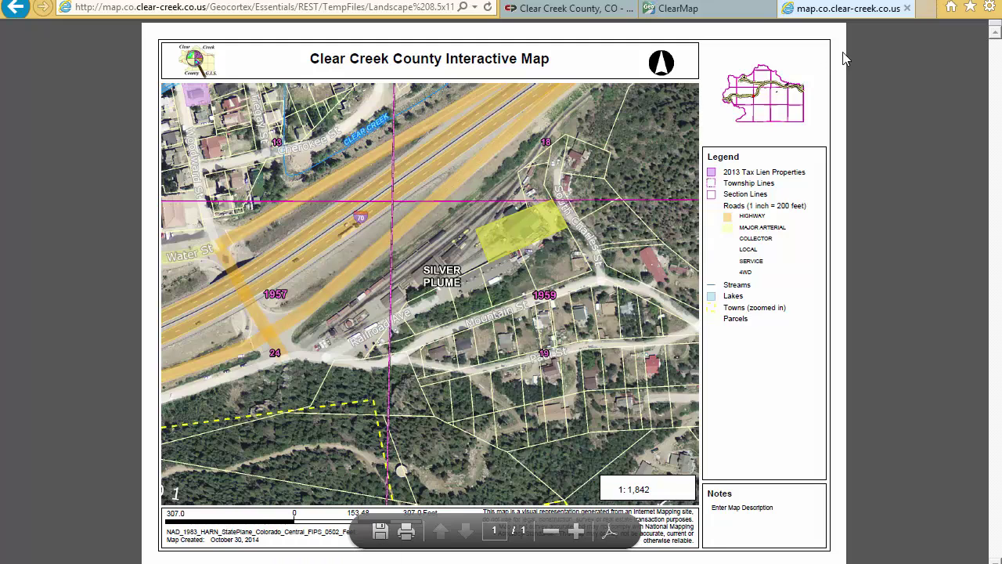
pyautogui.click(906, 8)
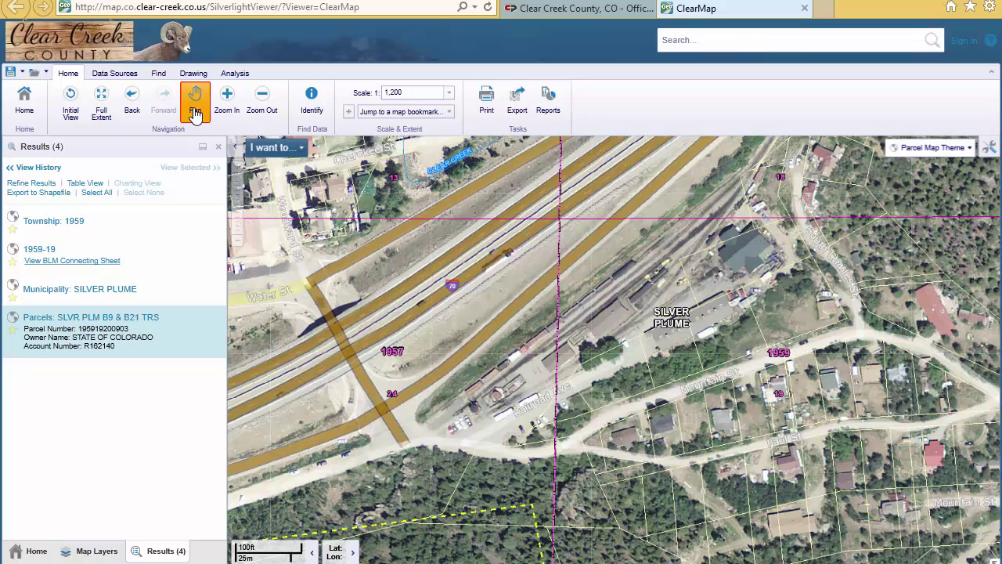
# - Look over the data source tools and identify the block 8 parcels in Silver Plume with a polygon
pyautogui.click(118, 75)
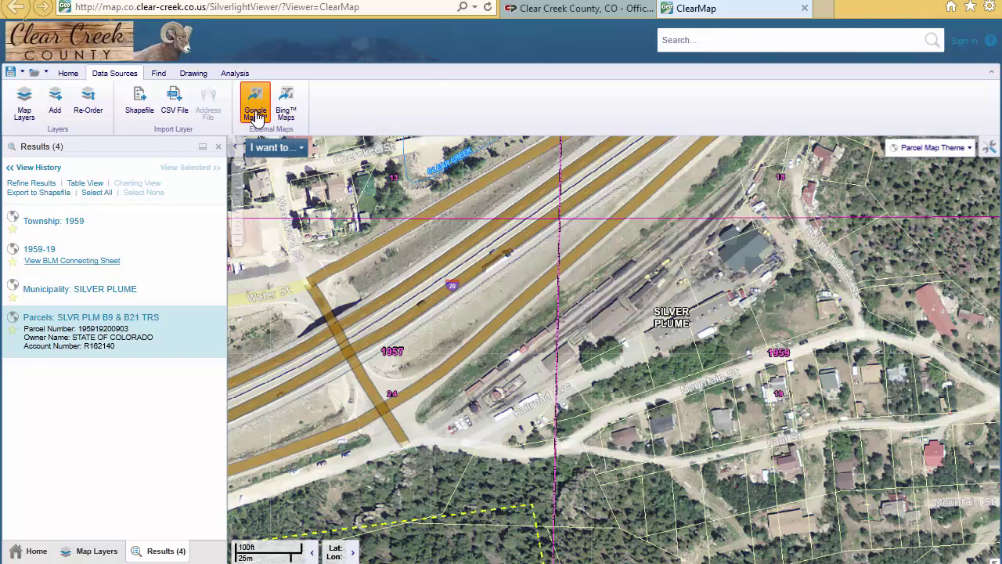
pyautogui.click(159, 75)
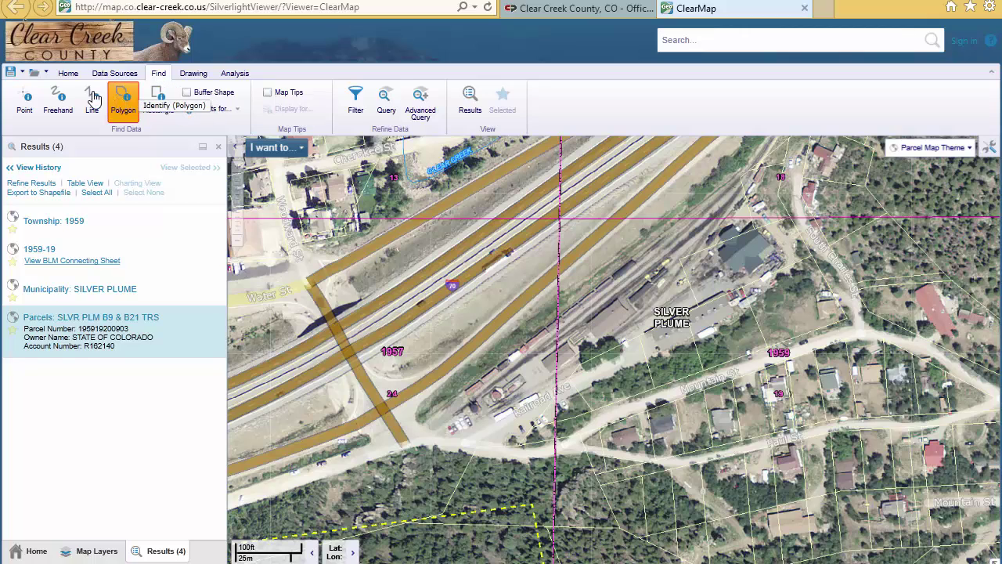
pyautogui.click(140, 96)
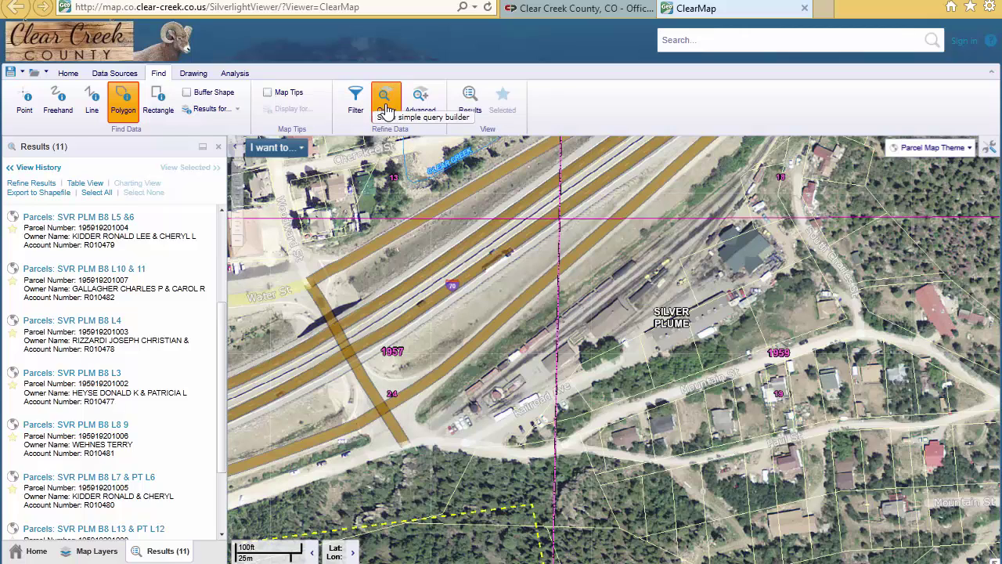
# - Draw a rectangle over the wooded area south of Railroad Avenue, just west of the section line
pyautogui.click(189, 74)
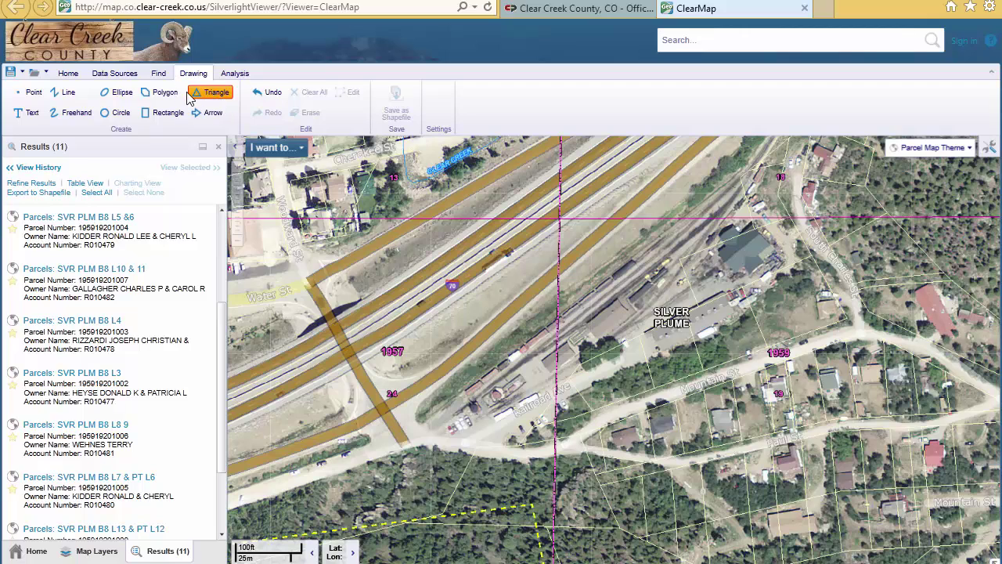
pyautogui.click(166, 94)
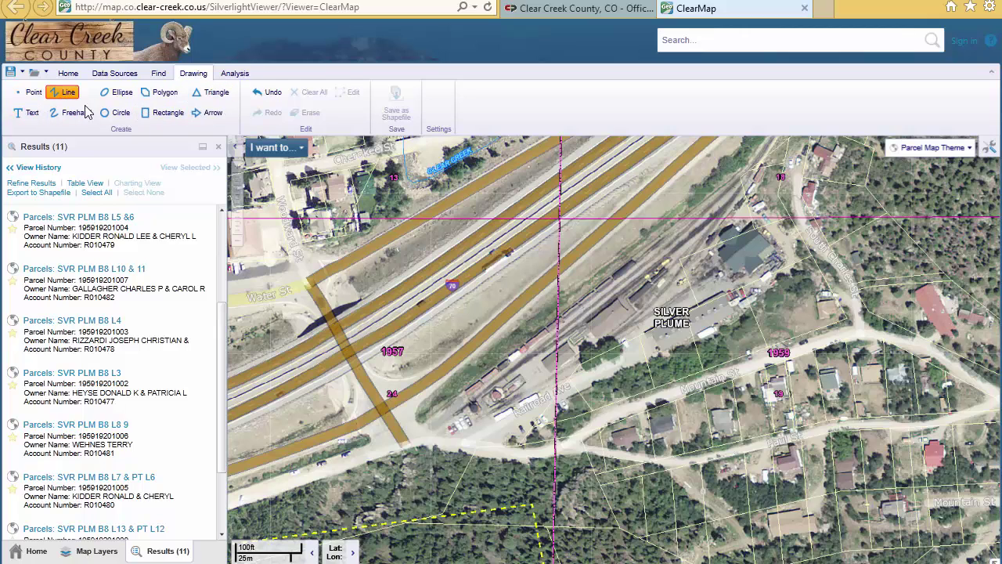
pyautogui.click(167, 117)
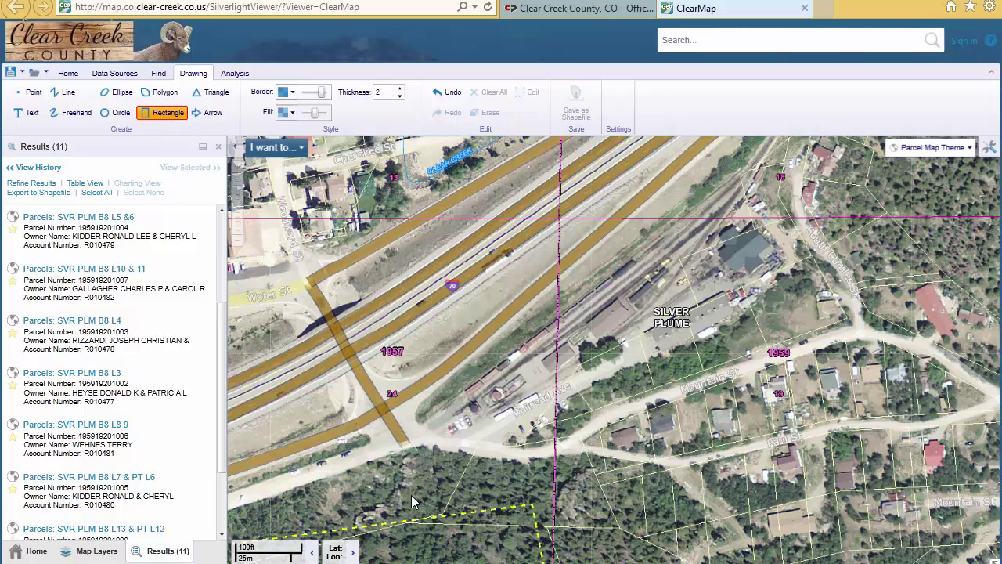
pyautogui.moveTo(400, 462); pyautogui.dragTo(537, 524)
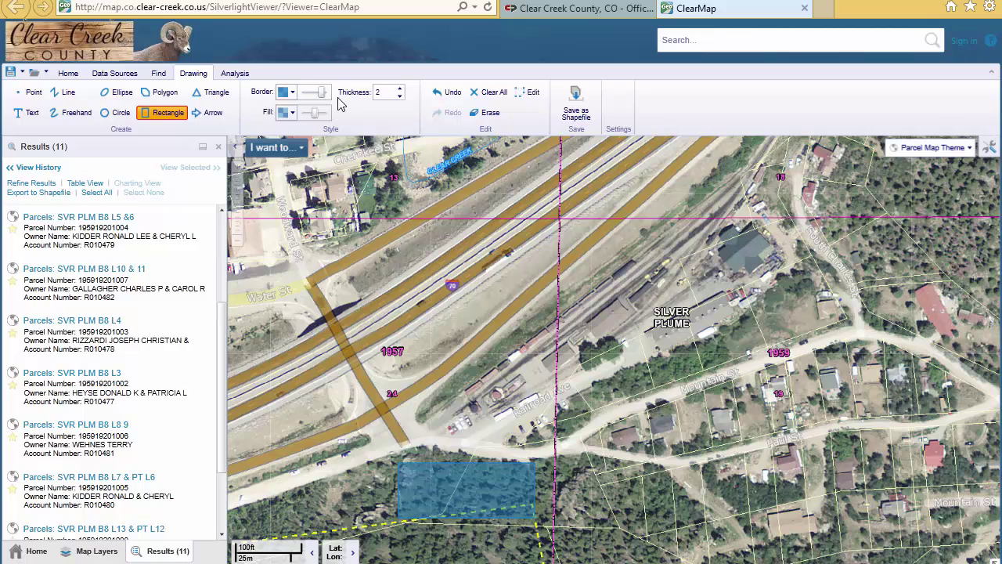
# - Look over the fill and border colors, and draw an arrow pointing east at the large building northeast of the Silver Plume label
pyautogui.click(291, 114)
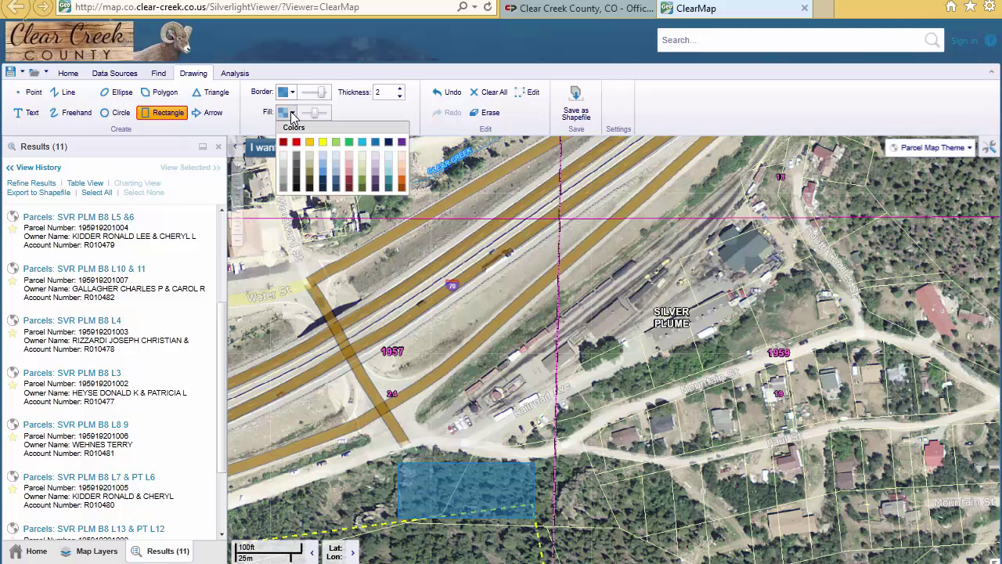
pyautogui.click(290, 111)
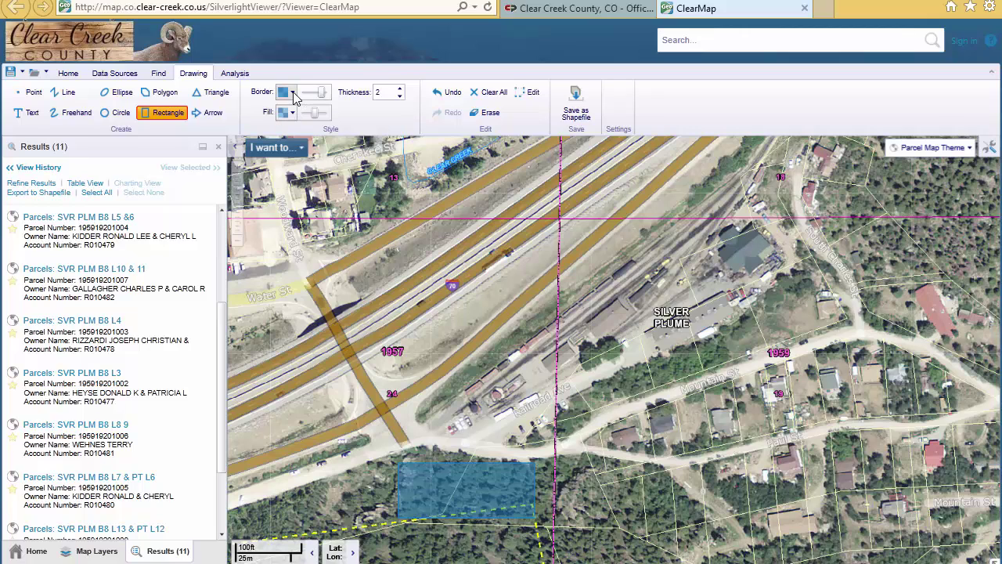
pyautogui.click(293, 94)
pyautogui.click(294, 94)
pyautogui.click(213, 114)
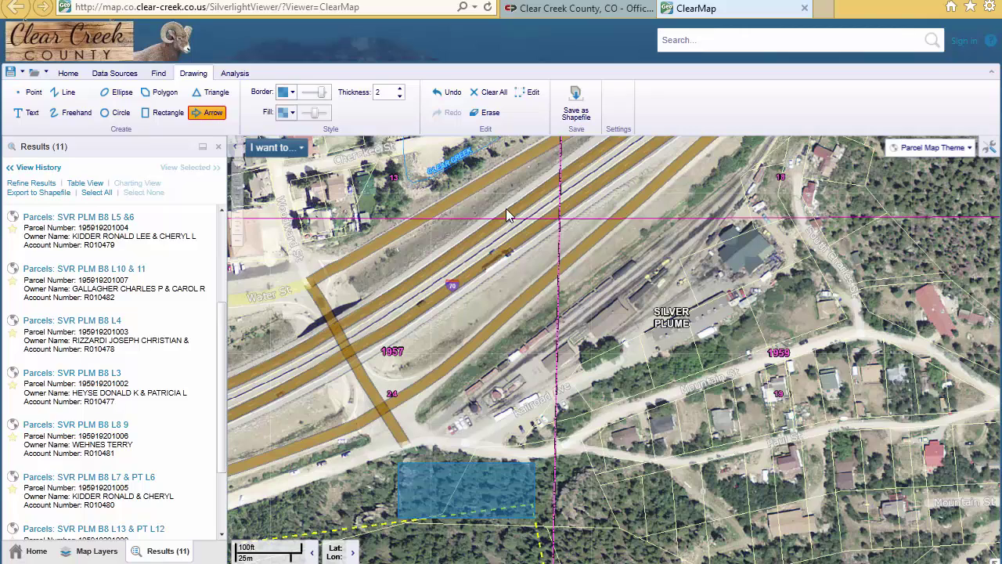
pyautogui.moveTo(625, 268); pyautogui.dragTo(701, 280)
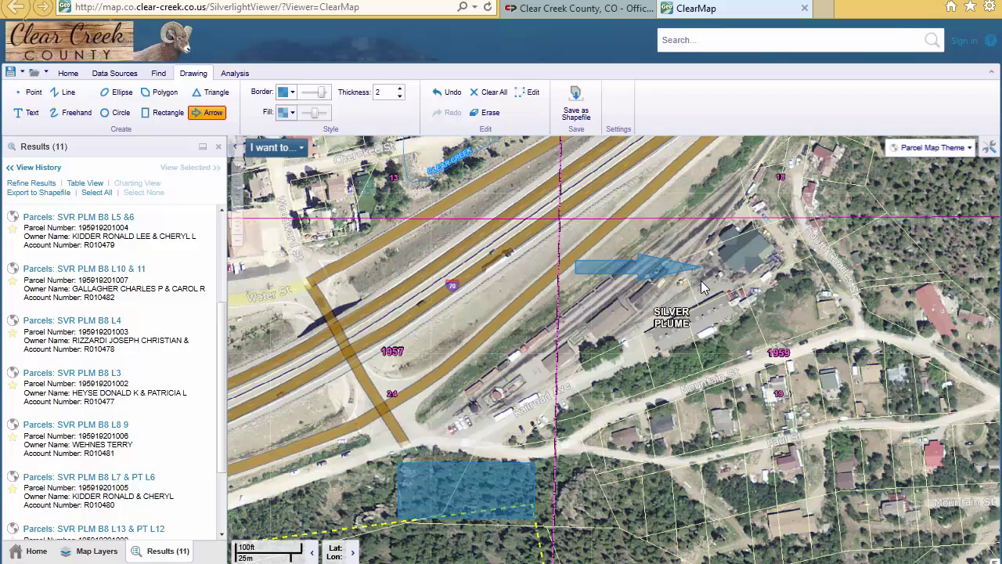
# - Add the text "depot" on the map just west of the arrow, and clear all drawings from the map
pyautogui.moveTo(235, 174)
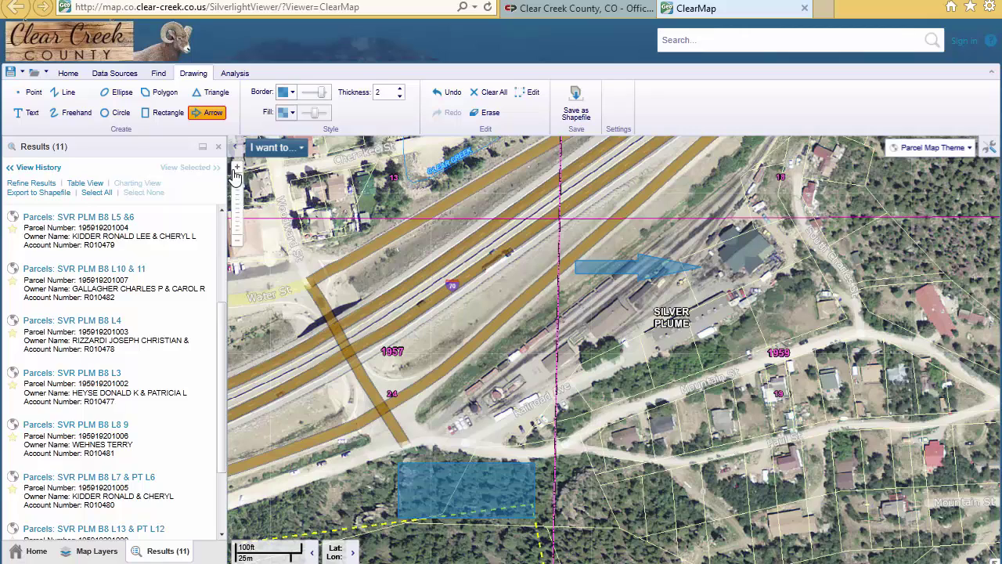
pyautogui.click(32, 114)
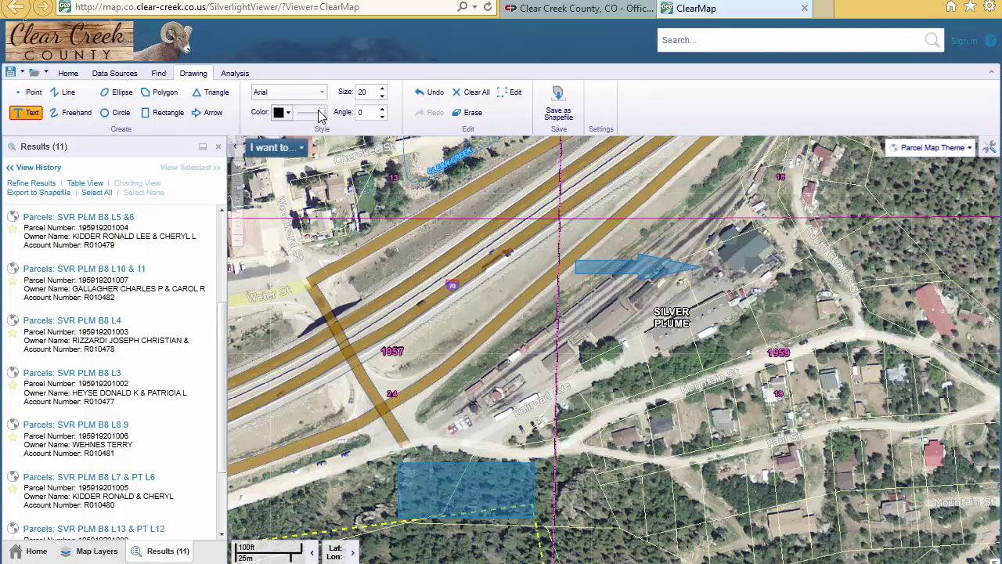
pyautogui.click(381, 96)
pyautogui.click(381, 97)
pyautogui.click(504, 265)
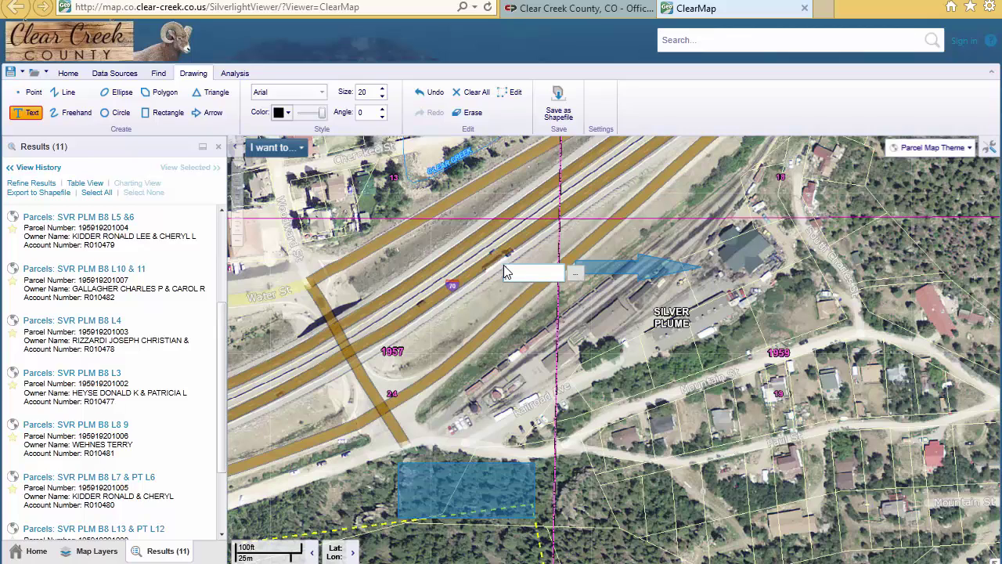
pyautogui.write('Depot')
pyautogui.press('Return')
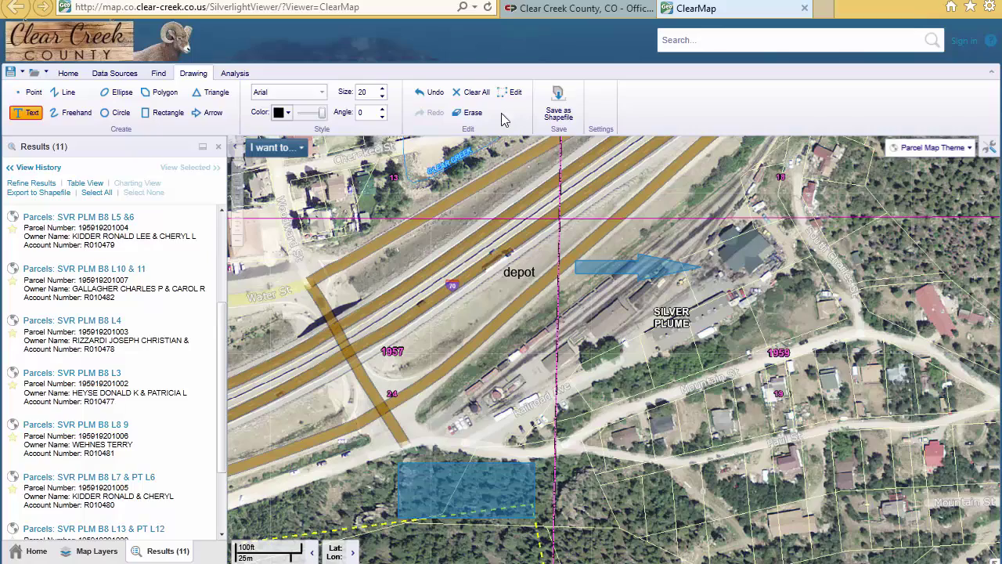
pyautogui.click(479, 95)
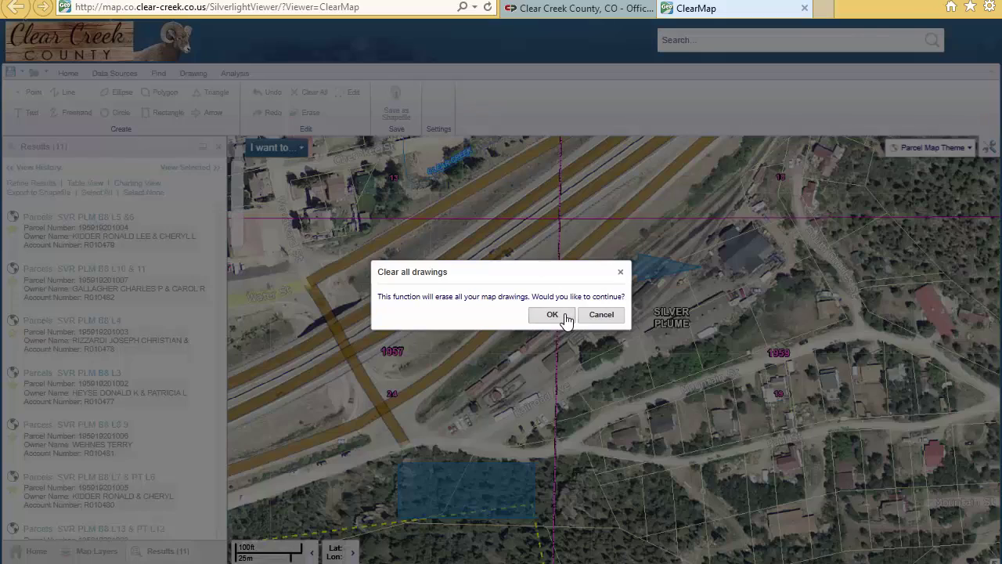
pyautogui.click(566, 315)
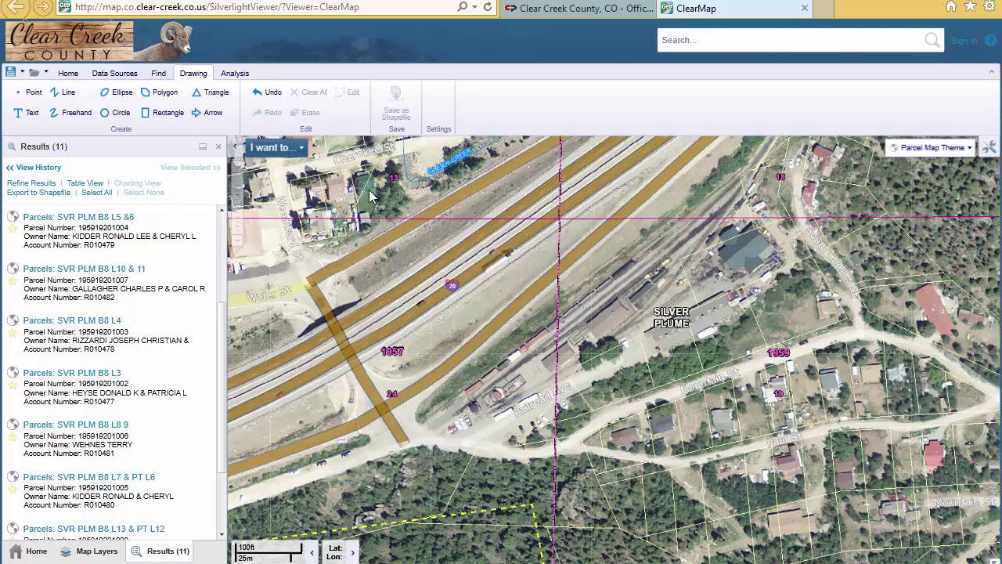
# - Look over the available coordinate formats for clicked map locations in the analysis tools
pyautogui.click(235, 73)
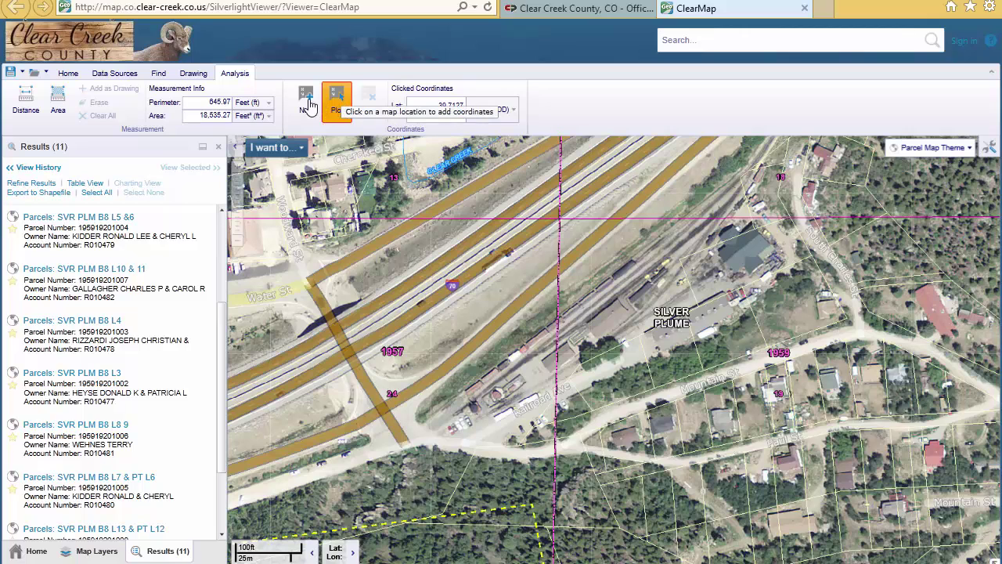
pyautogui.click(517, 112)
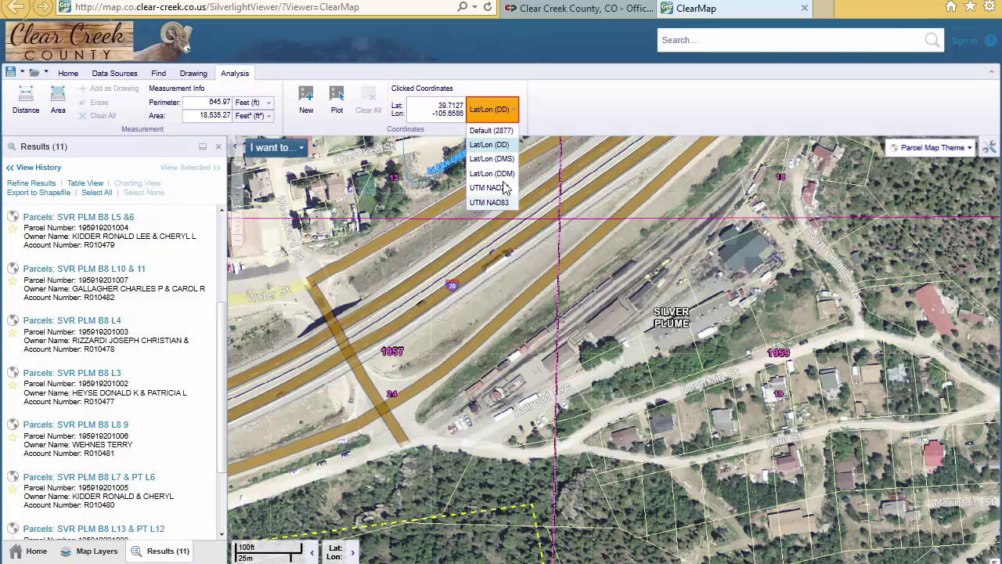
pyautogui.click(515, 113)
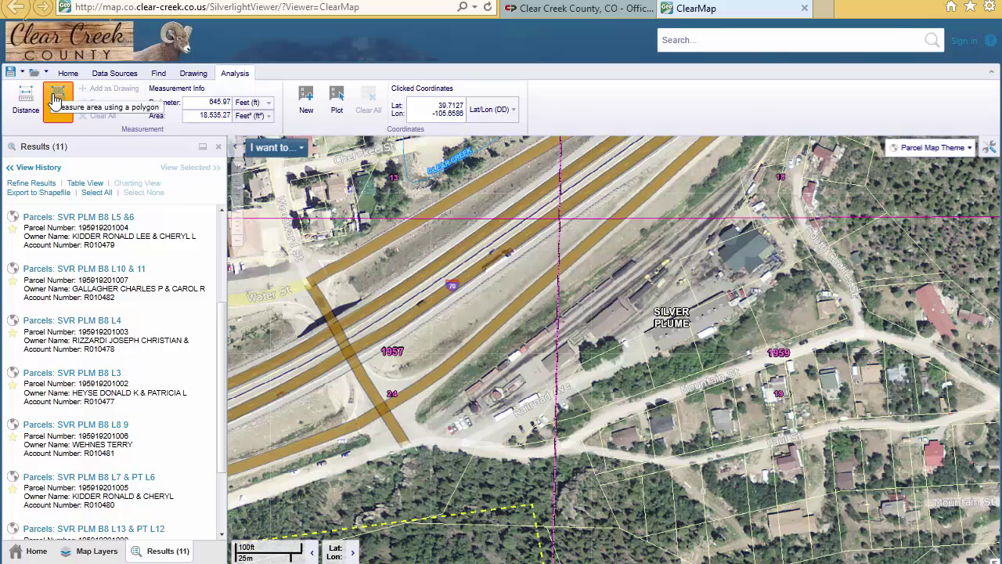
# - Measure a three-segment distance in feet northeast along Interstate 70, with the last segment turning southeast toward the rail yard
pyautogui.click(26, 100)
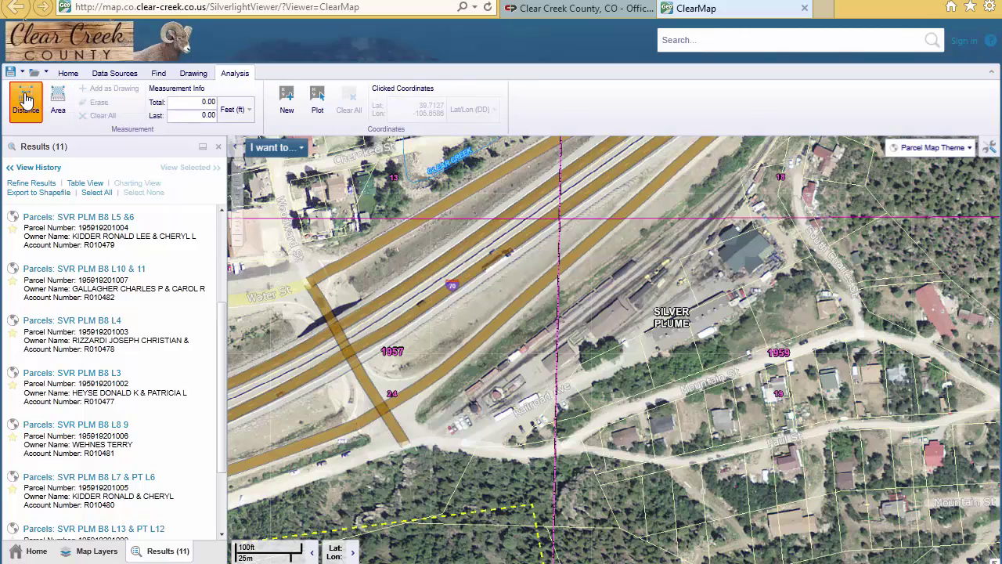
pyautogui.click(537, 252)
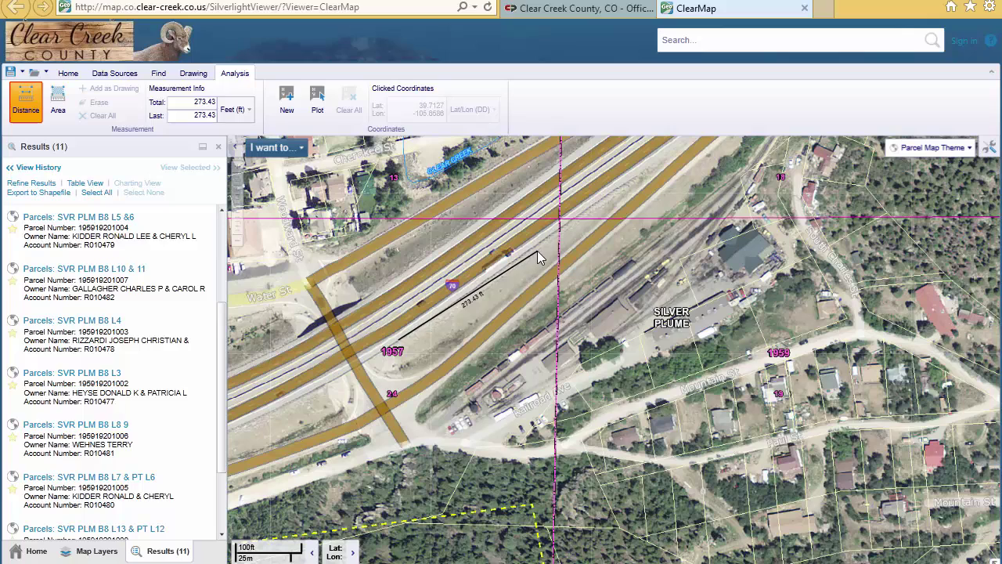
pyautogui.click(602, 195)
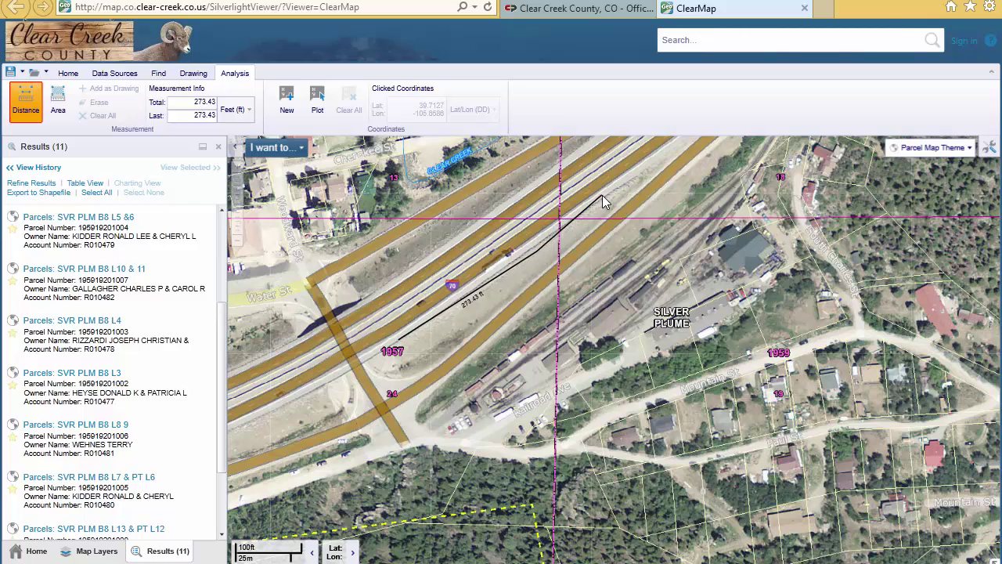
pyautogui.doubleClick(636, 233)
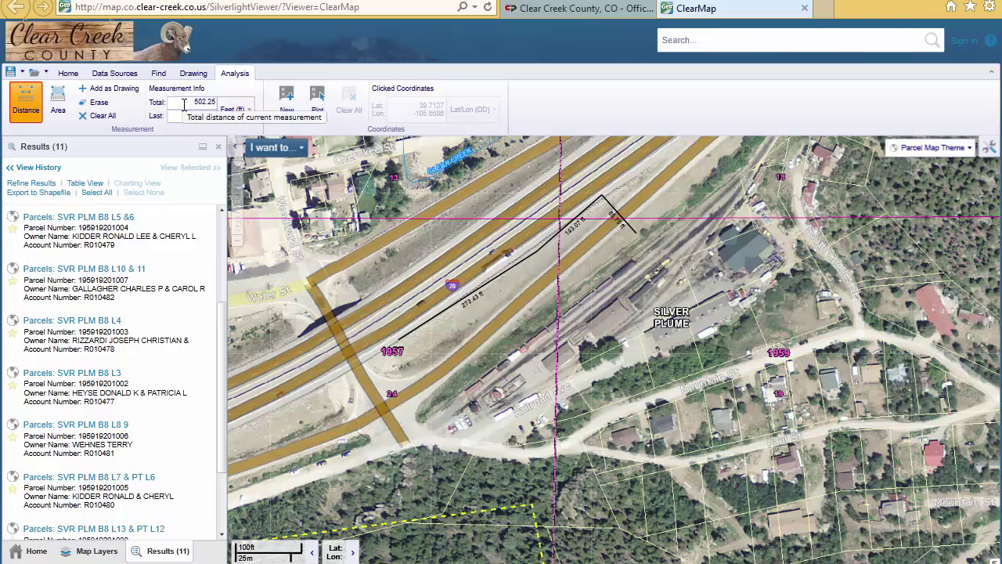
# - Measure the area of a five-sided polygon over the rail yard beside the Silver Plume label, and set its area unit to acres
pyautogui.click(56, 95)
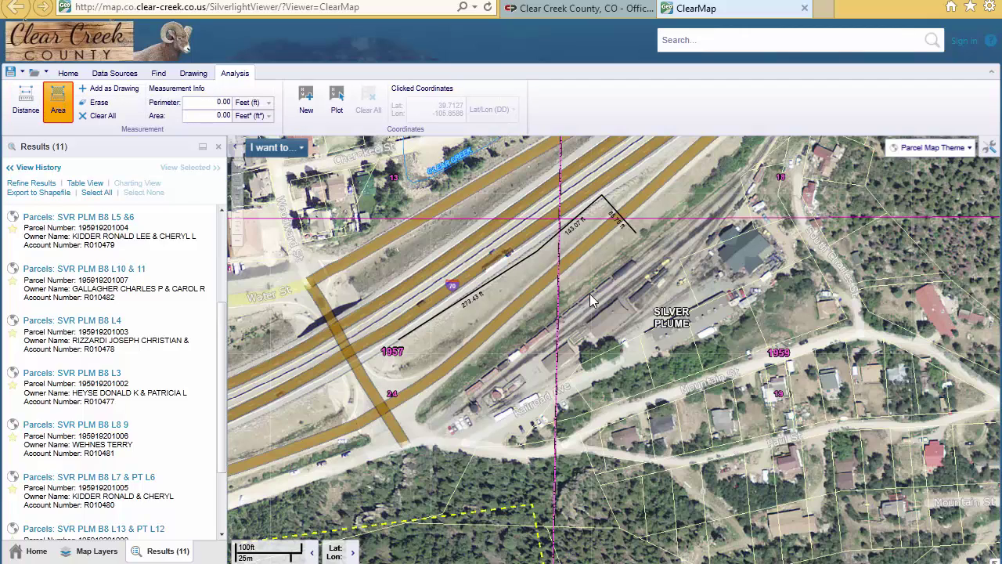
pyautogui.click(516, 323)
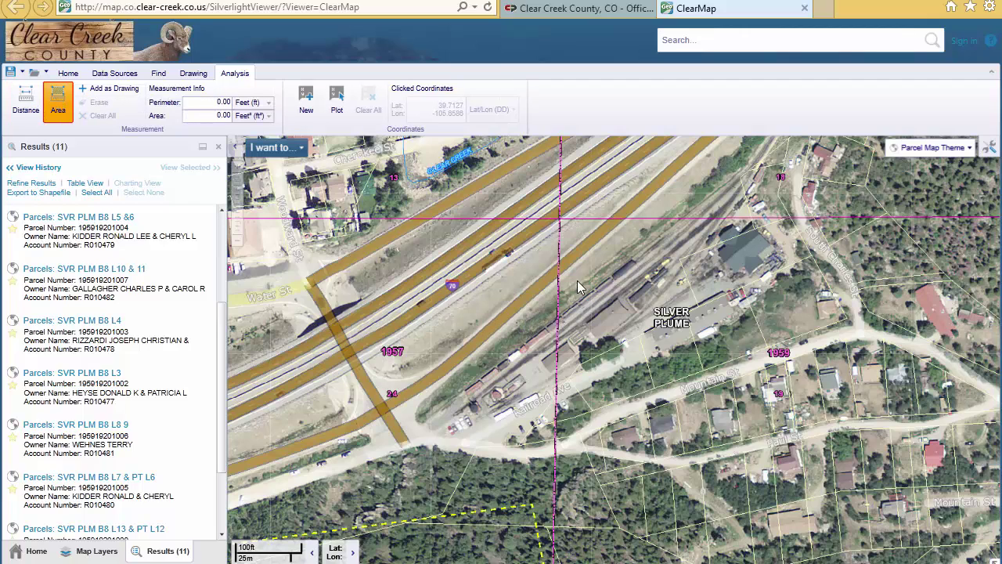
pyautogui.click(620, 252)
pyautogui.click(709, 278)
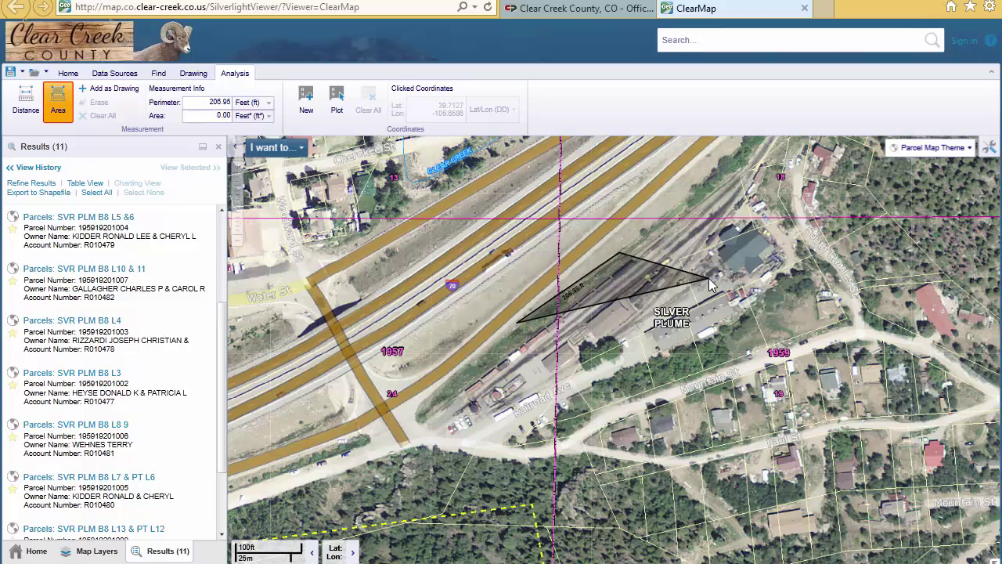
pyautogui.click(647, 342)
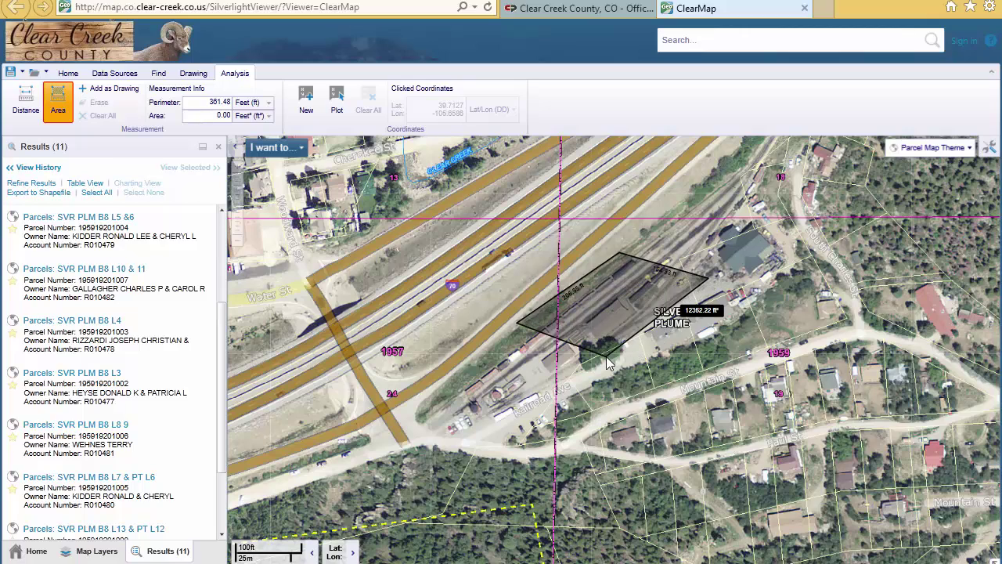
pyautogui.click(607, 349)
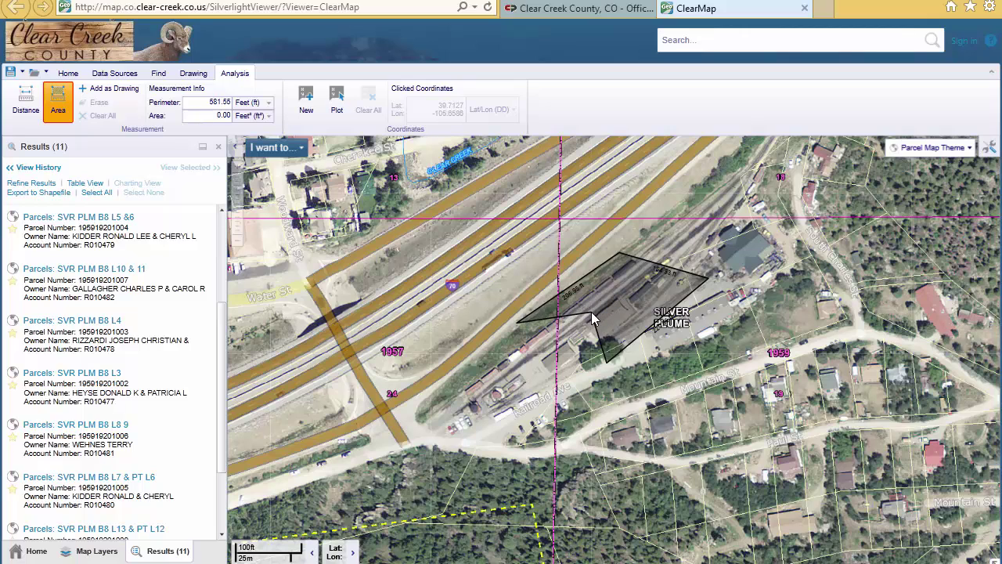
pyautogui.doubleClick(593, 313)
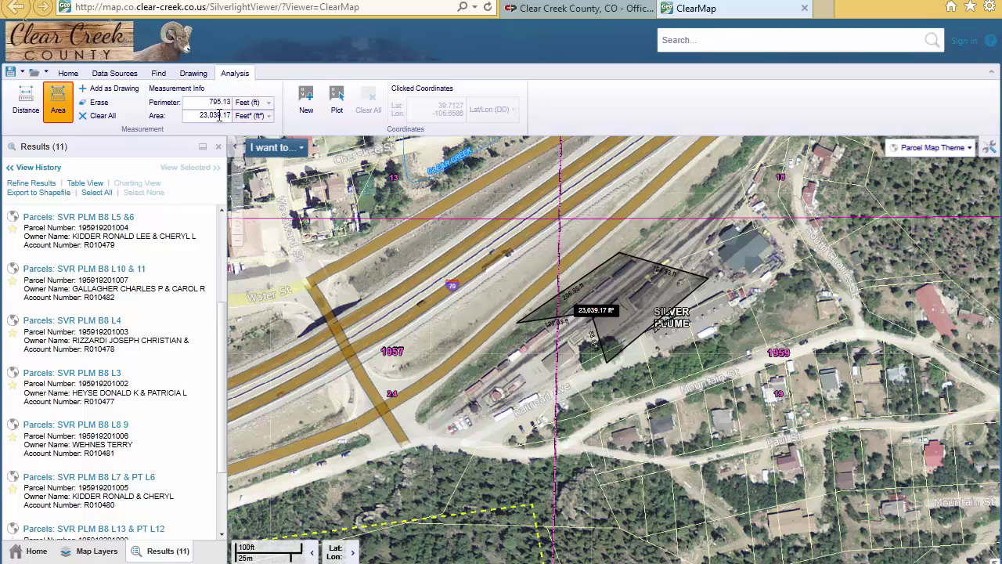
pyautogui.click(270, 118)
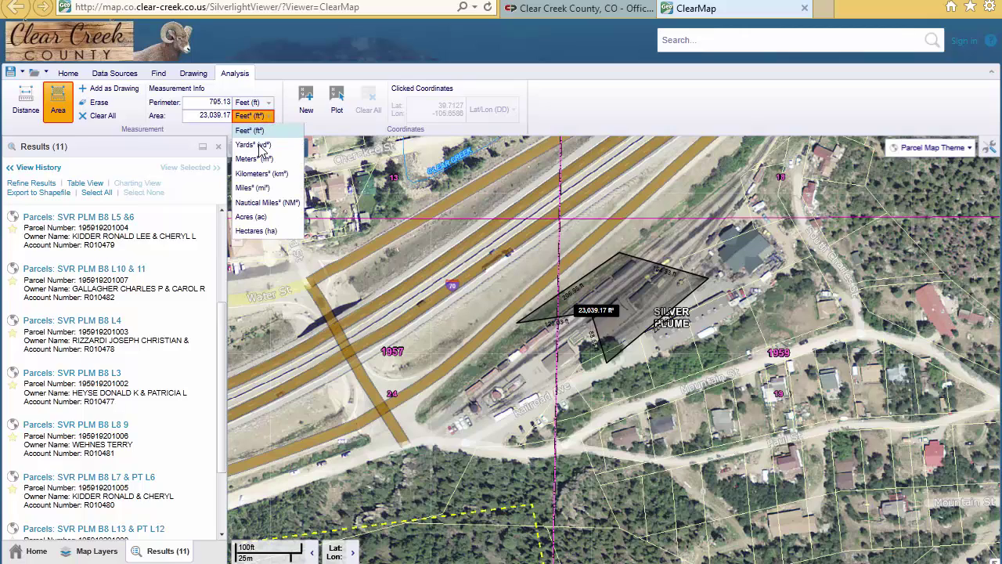
pyautogui.click(257, 217)
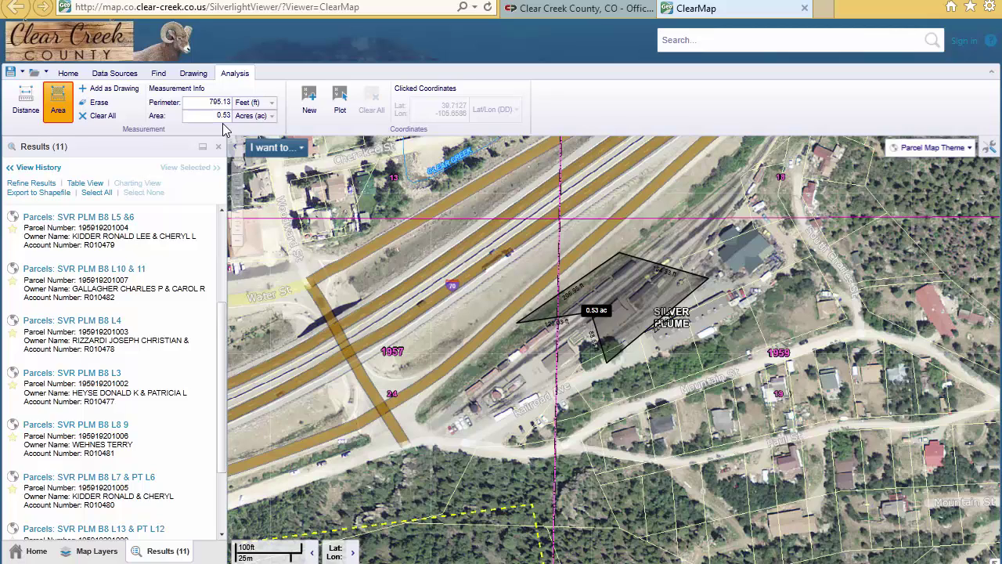
# - Locate the road Bear Meadow Trl by filtering road names with "bear", and deselect the road results
pyautogui.click(274, 149)
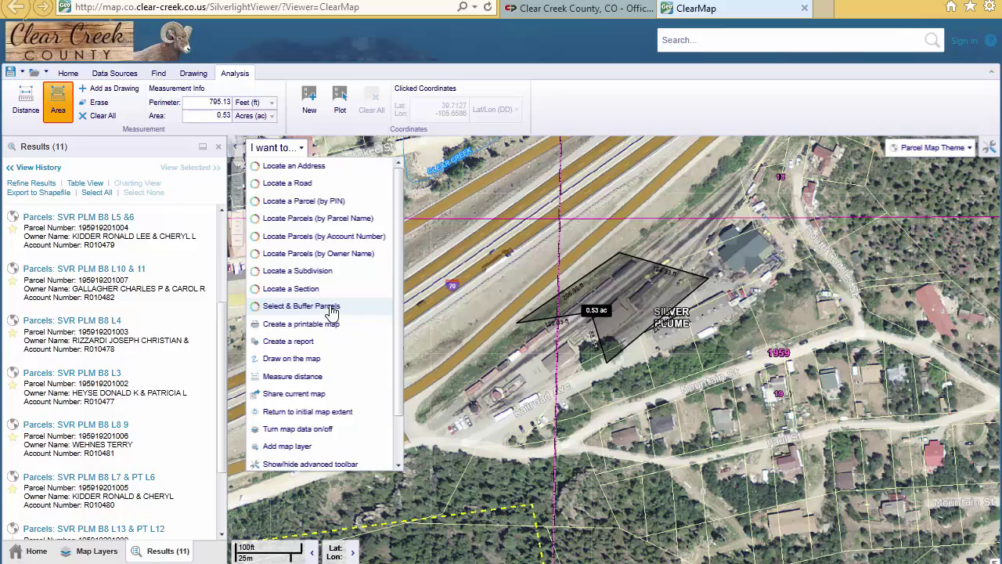
pyautogui.click(299, 186)
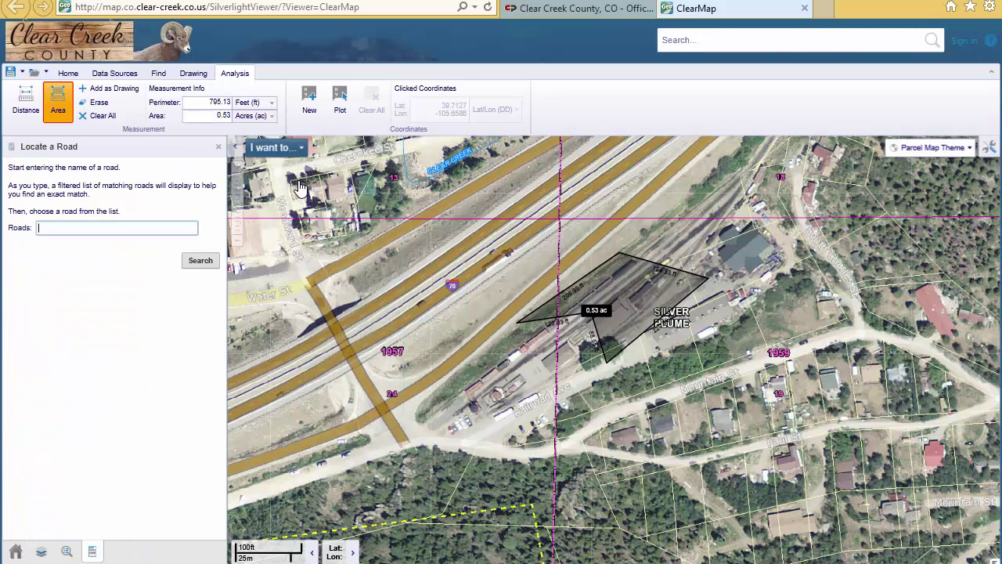
pyautogui.click(208, 176)
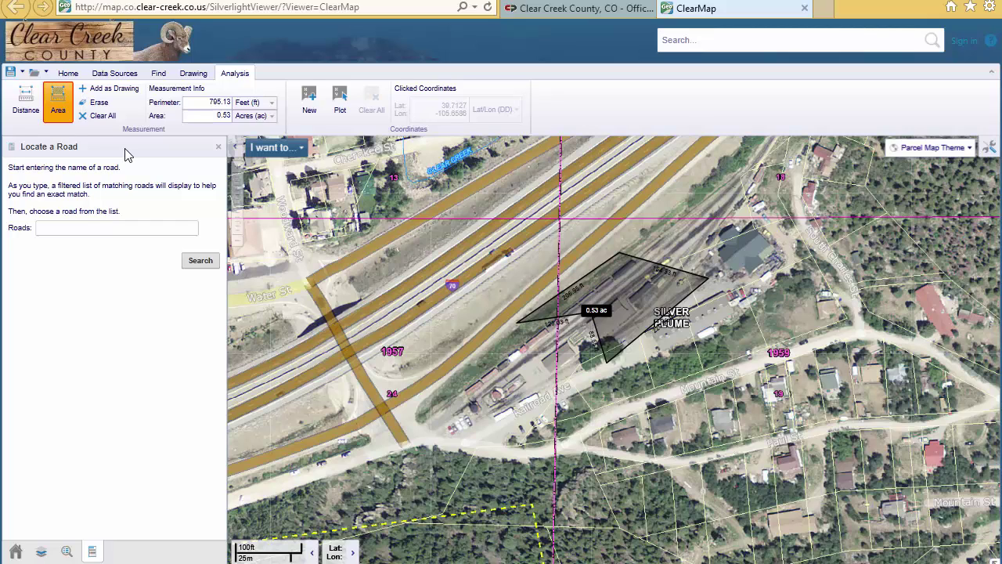
pyautogui.click(102, 228)
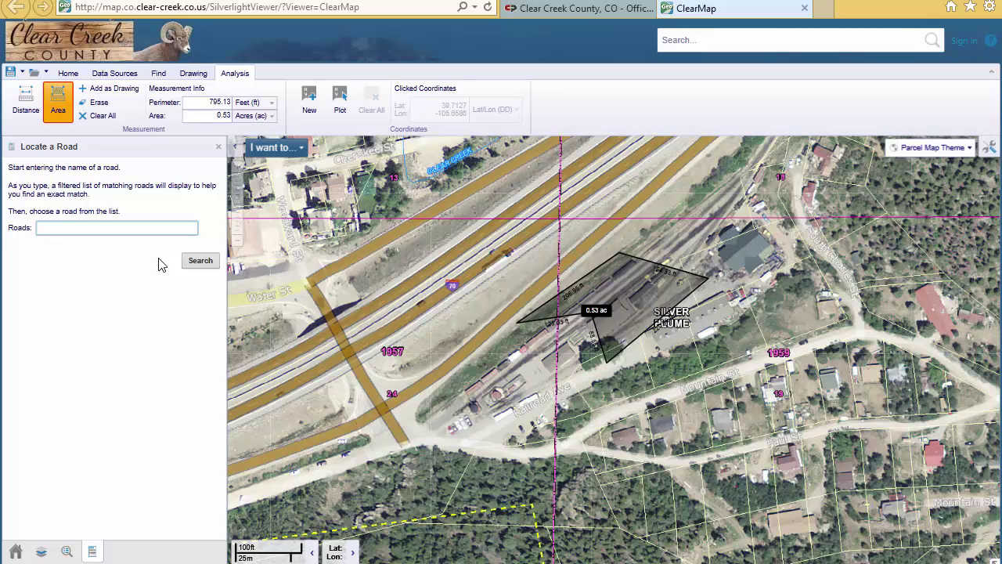
pyautogui.write('b')
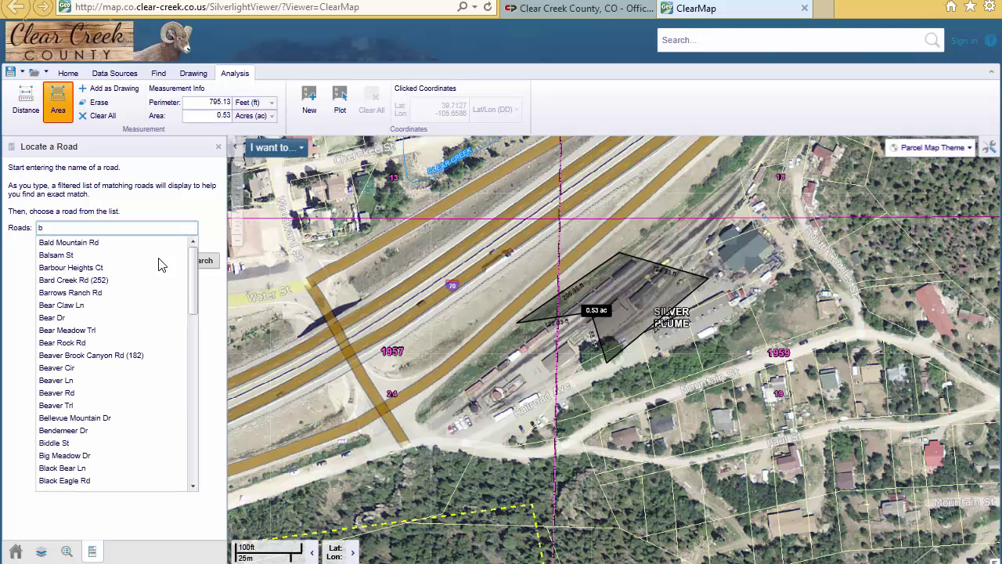
pyautogui.write('e')
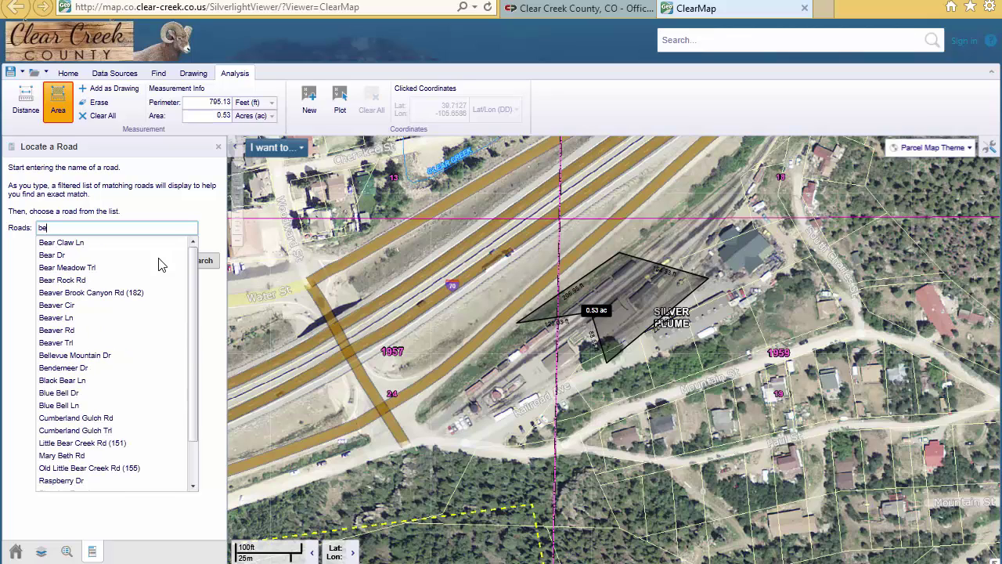
pyautogui.write('ar')
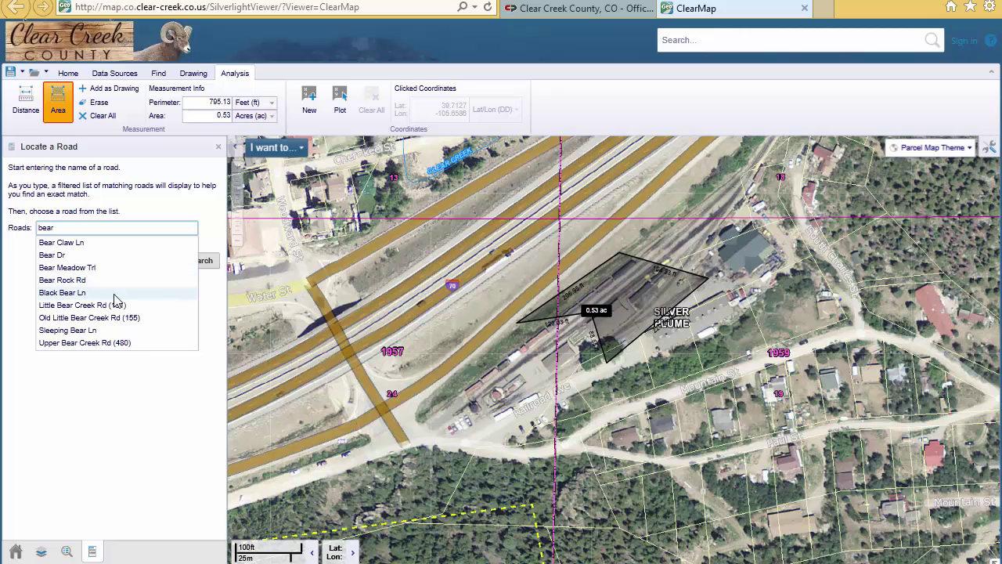
pyautogui.click(79, 270)
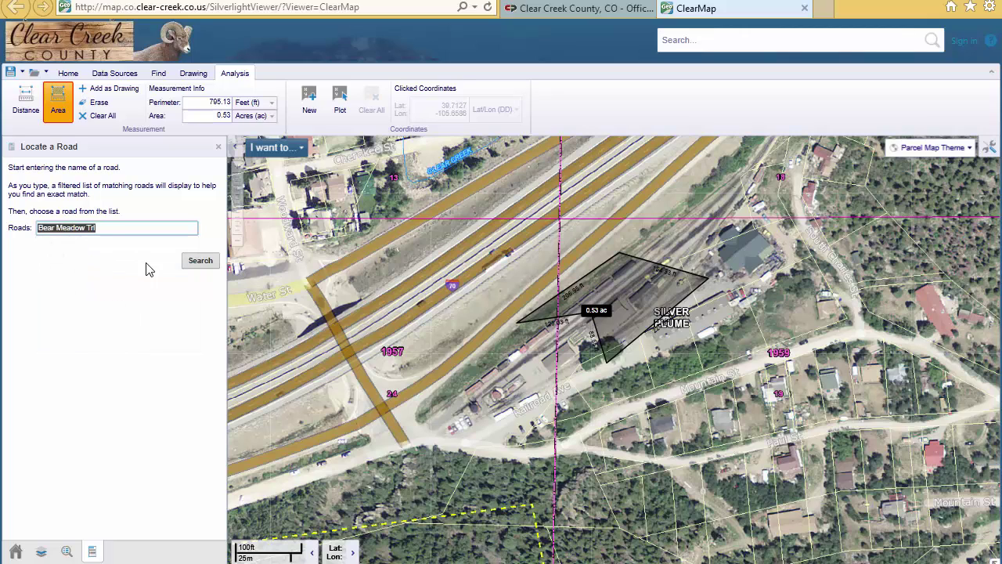
pyautogui.click(197, 264)
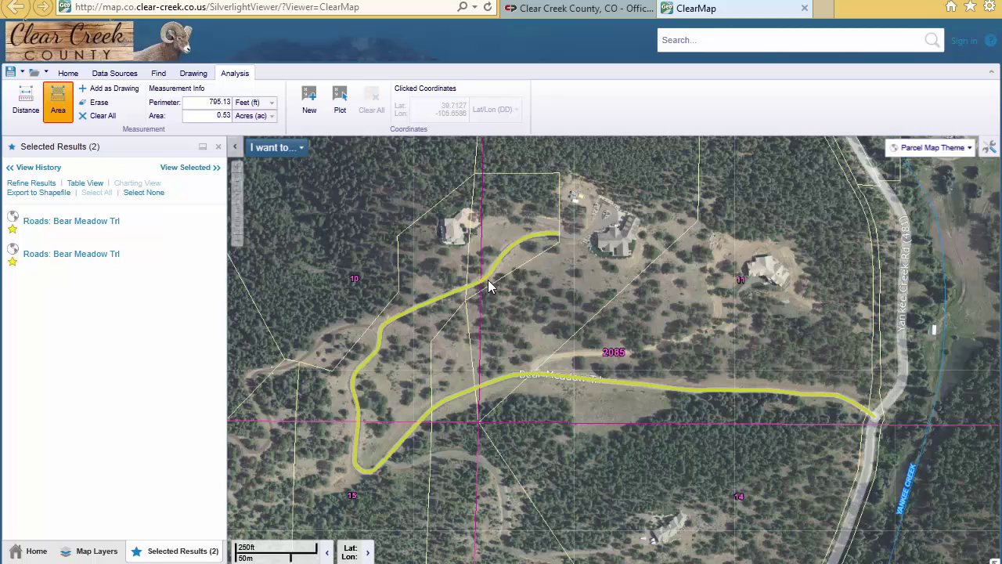
pyautogui.click(151, 199)
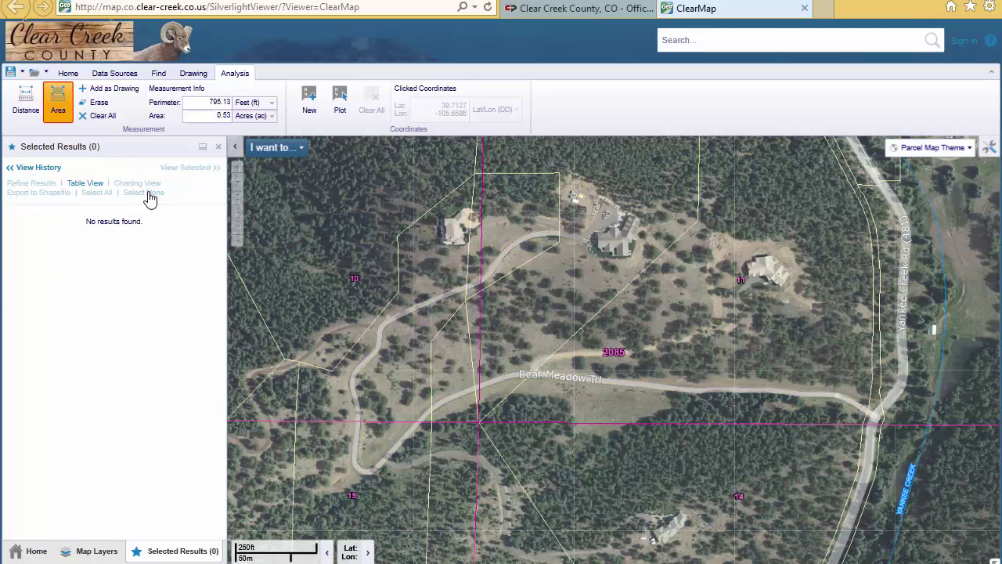
# - Locate a parcel by account number, filtering the matching accounts with a partial number and searching for the second-to-last match
pyautogui.click(271, 150)
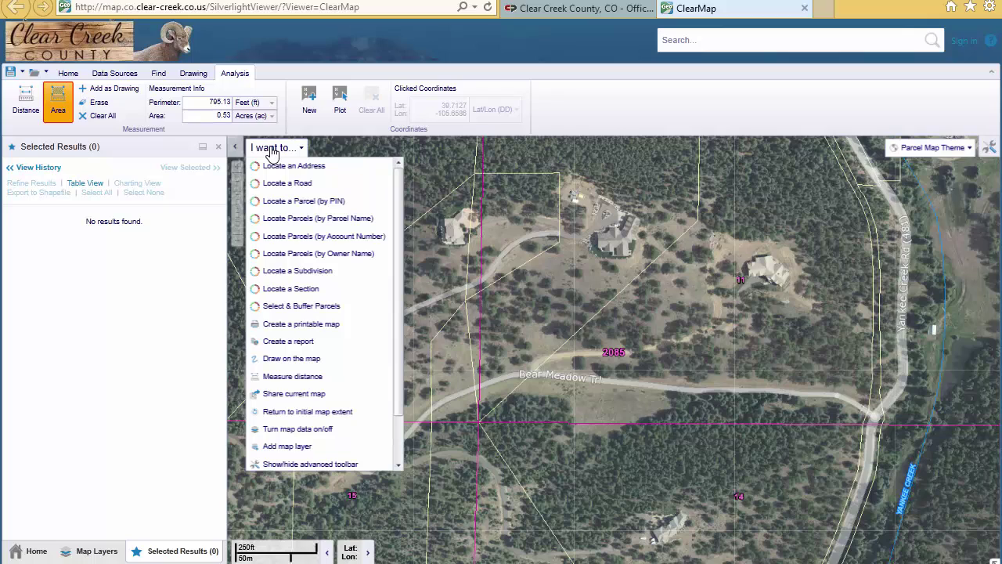
pyautogui.click(307, 236)
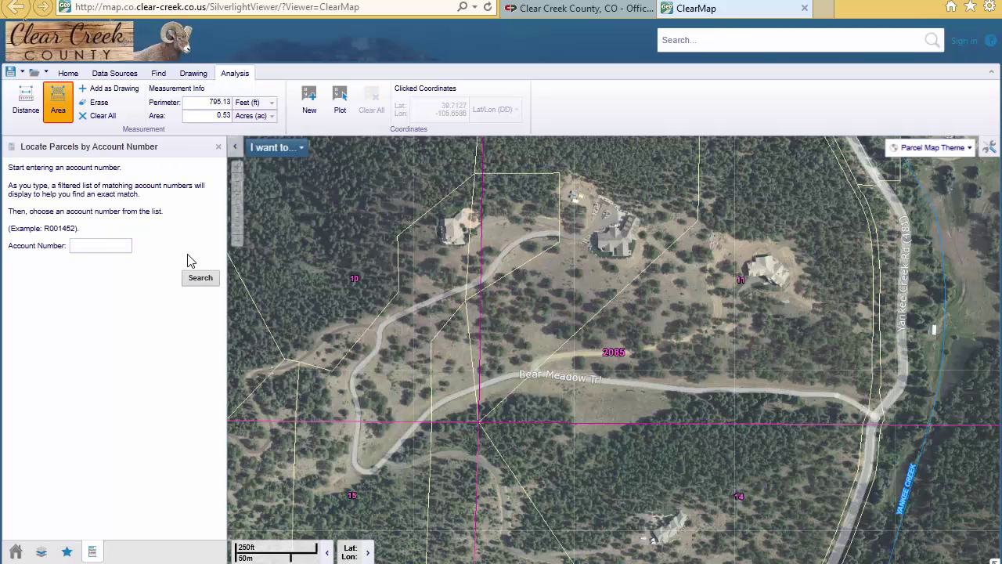
pyautogui.click(121, 246)
pyautogui.click(120, 245)
pyautogui.write('r0')
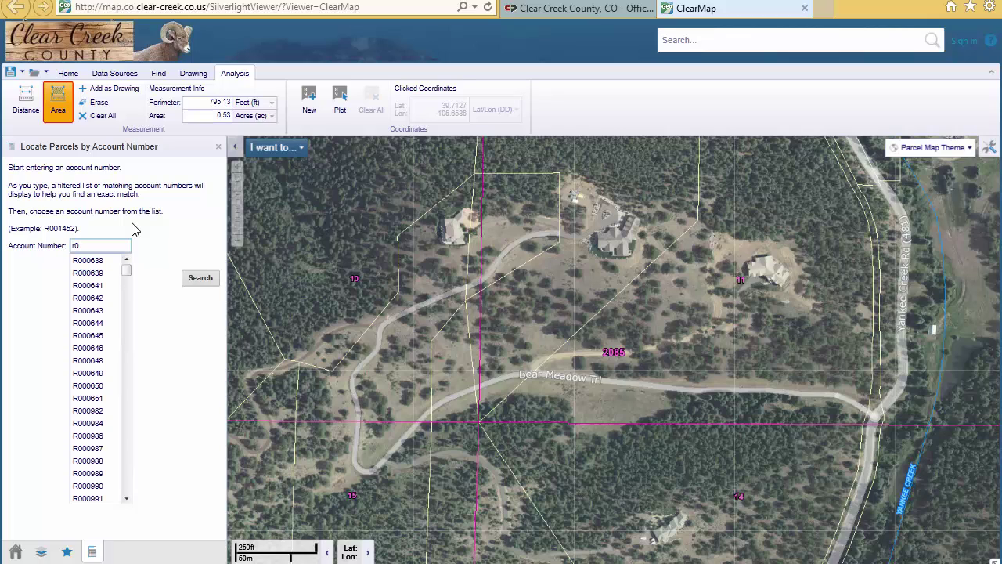
pyautogui.write('0269')
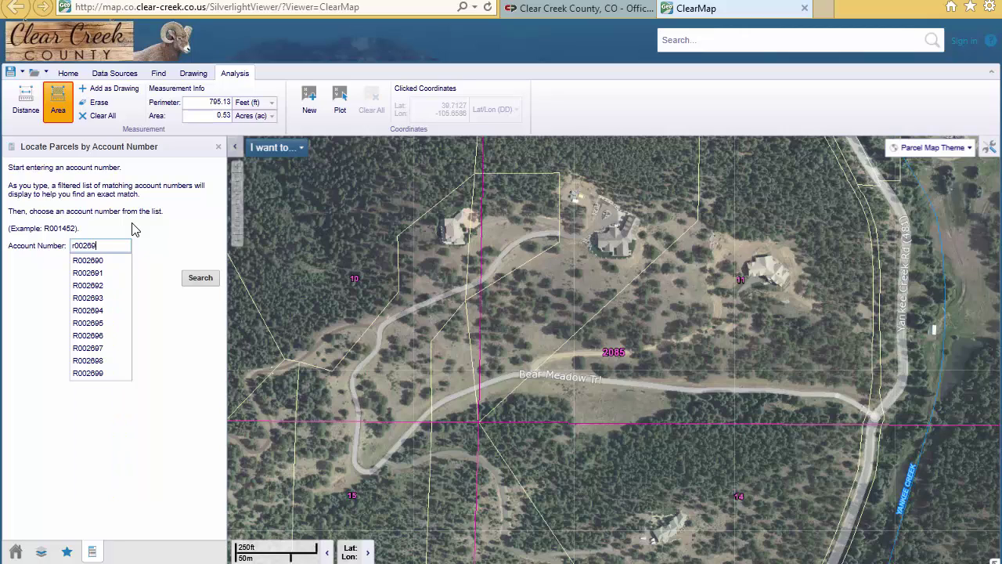
pyautogui.click(109, 365)
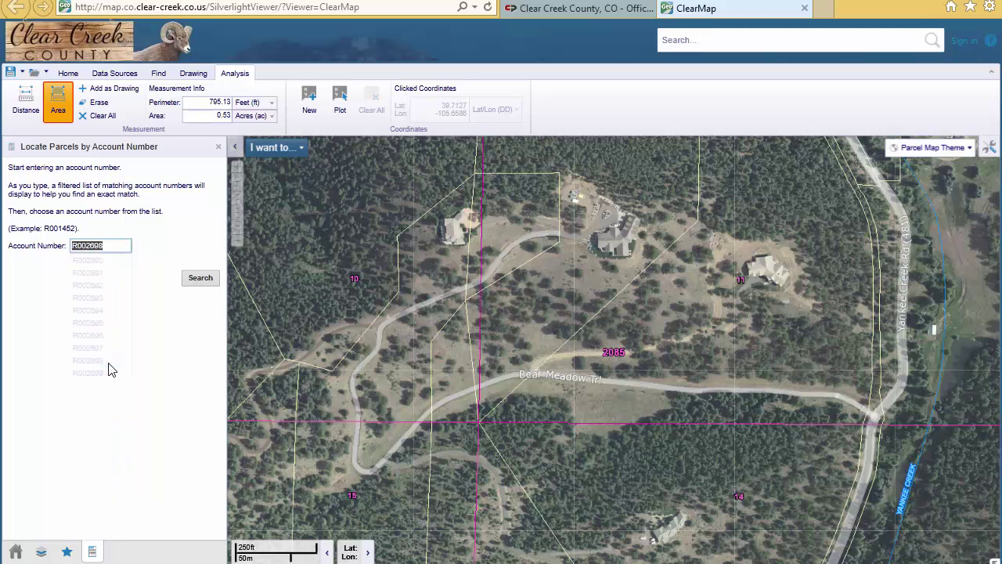
pyautogui.click(209, 285)
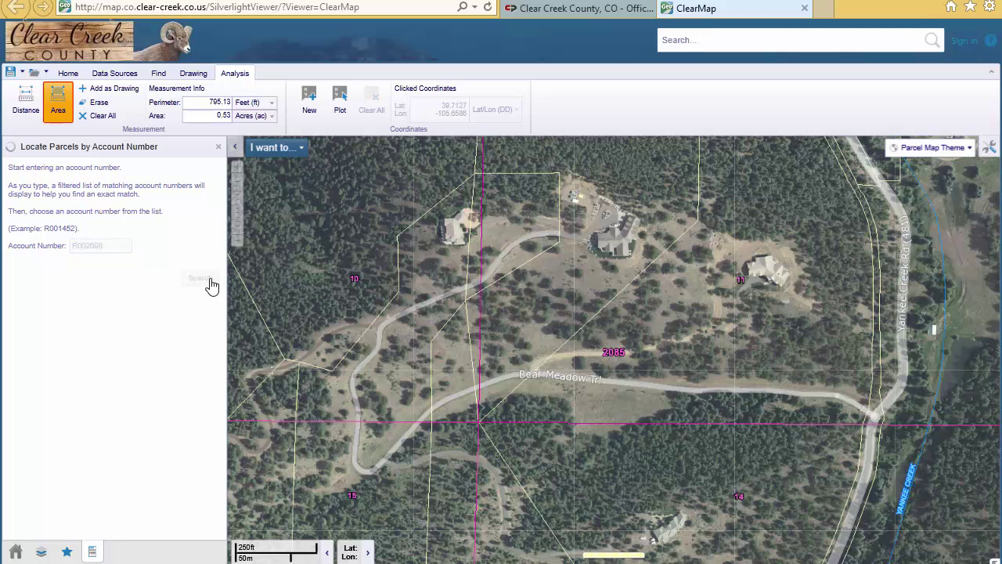